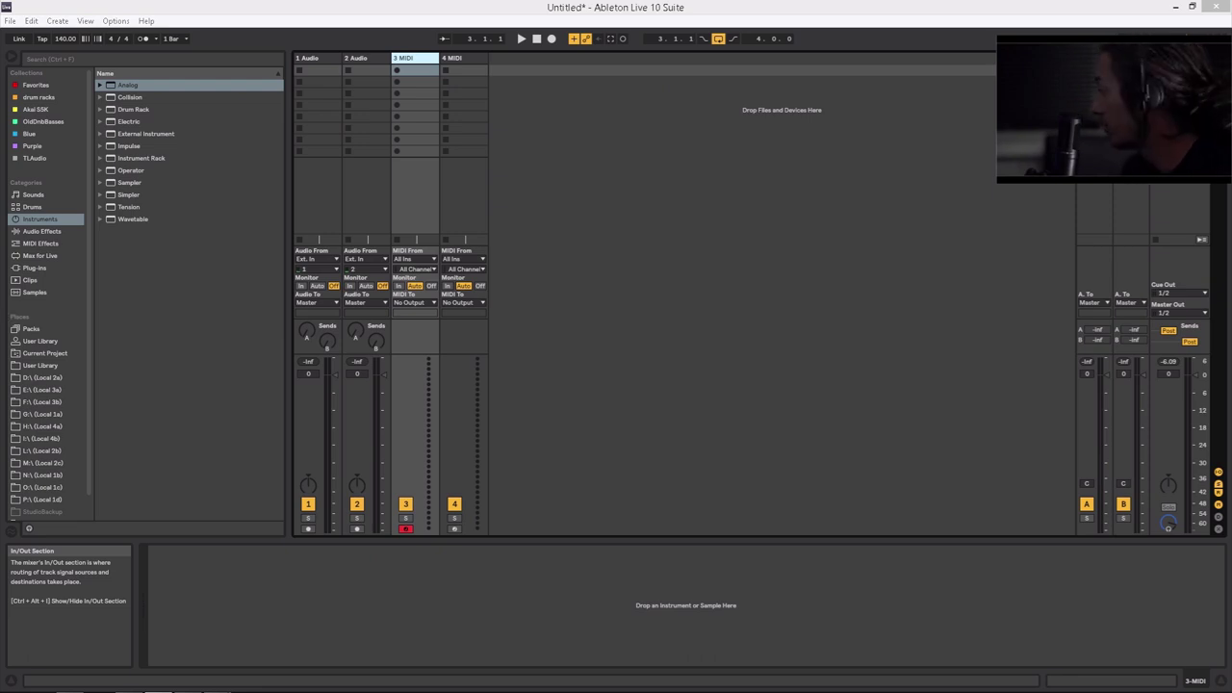
Load Analog onto track 3 and set Osc1 and Osc2 both to sine waveforms.
double_click(130, 85)
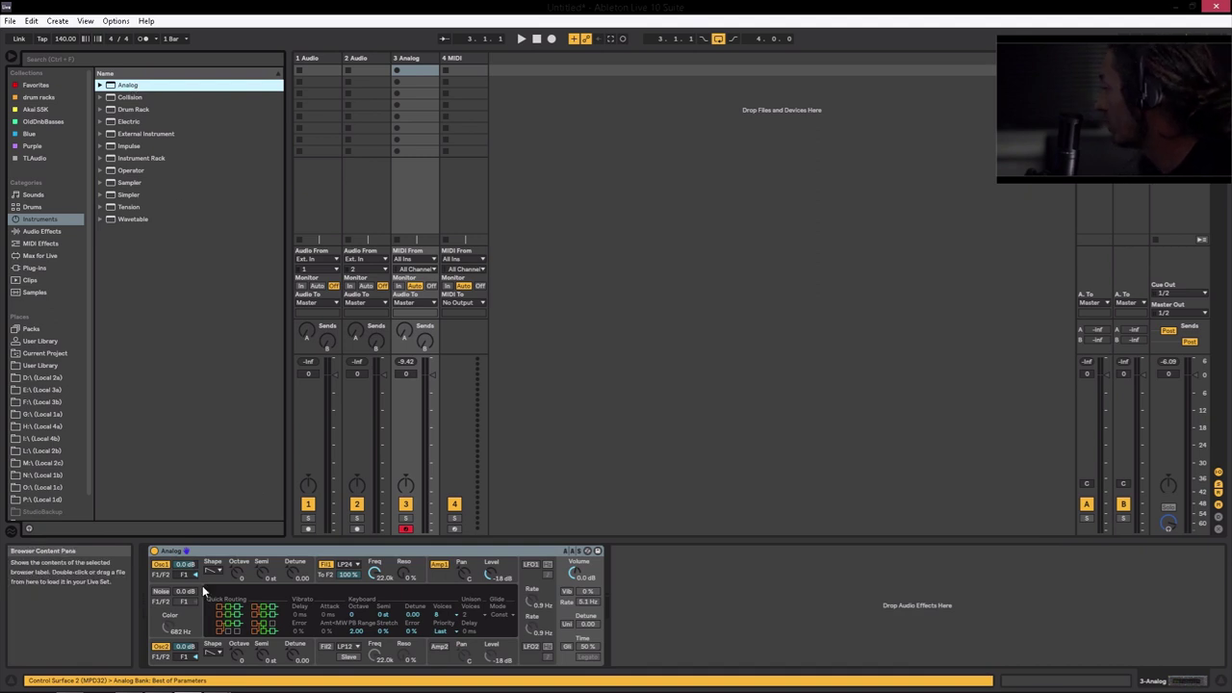
click(212, 572)
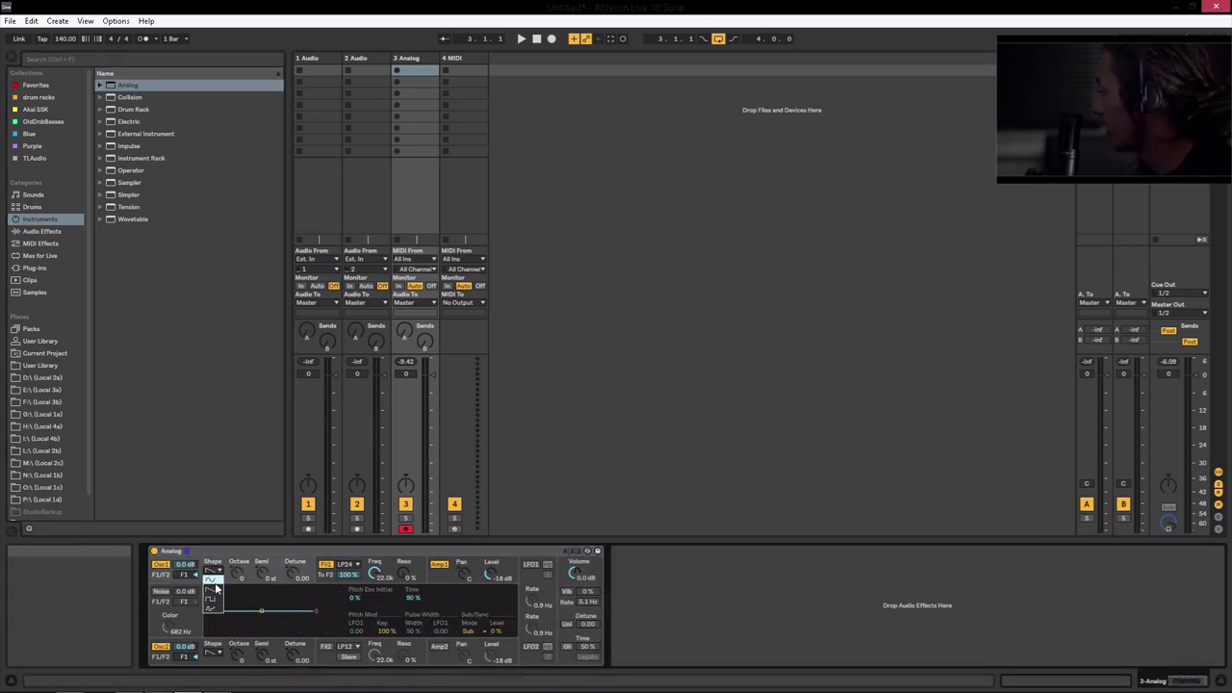
click(214, 581)
click(212, 652)
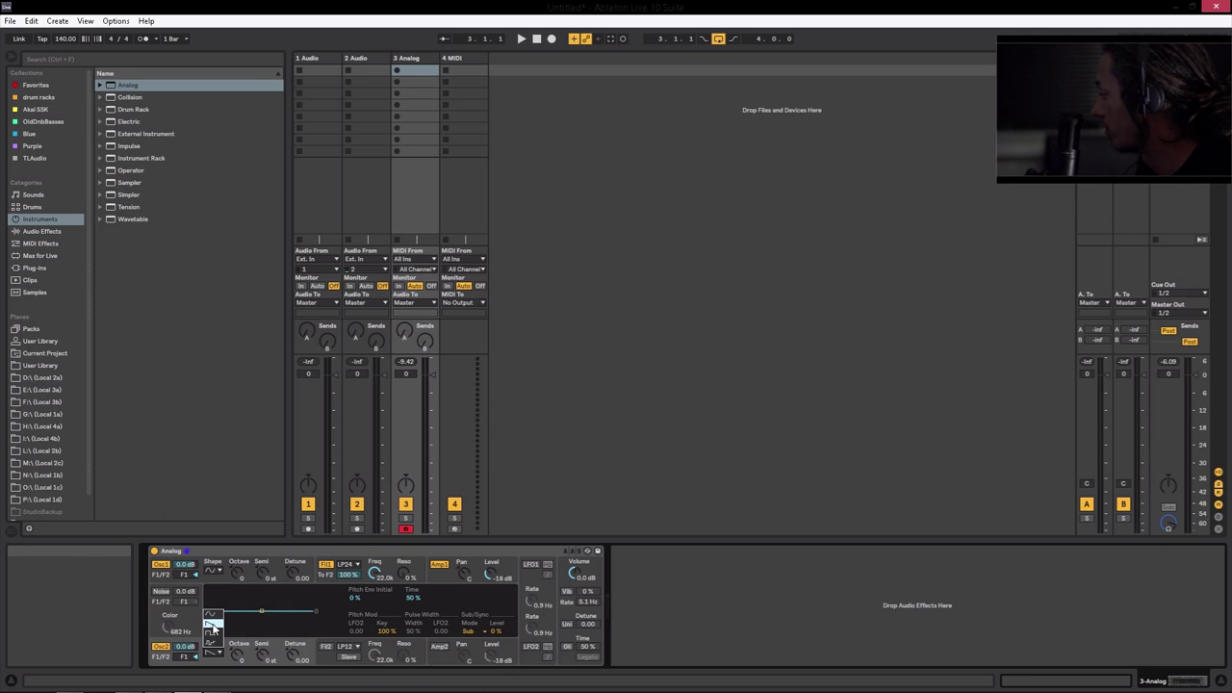
click(213, 617)
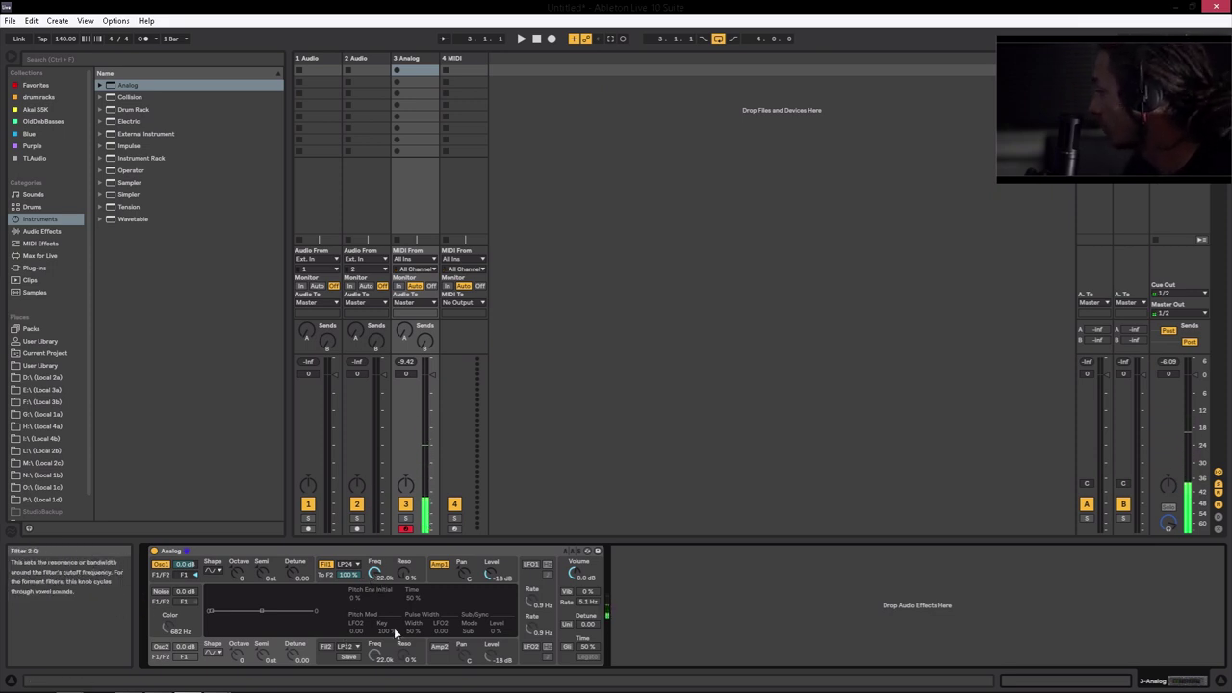
Add a Compressor from Audio Effects after Analog and reveal its sidechain controls.
click(42, 232)
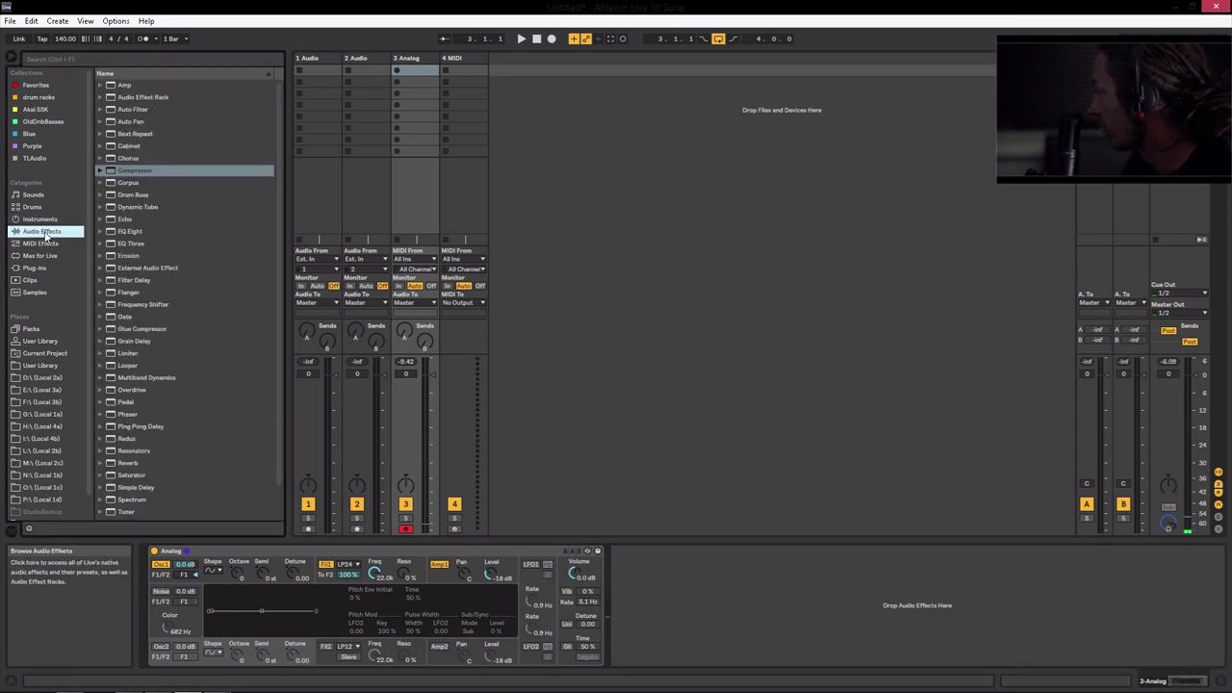
double_click(137, 171)
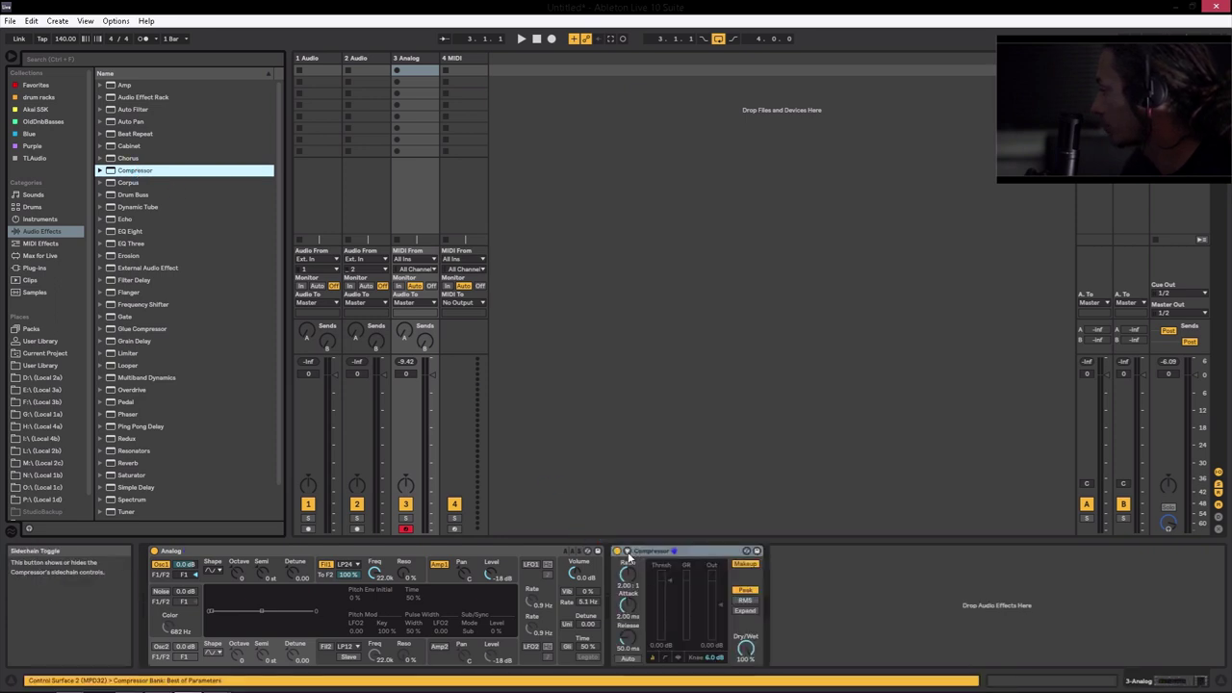
click(627, 550)
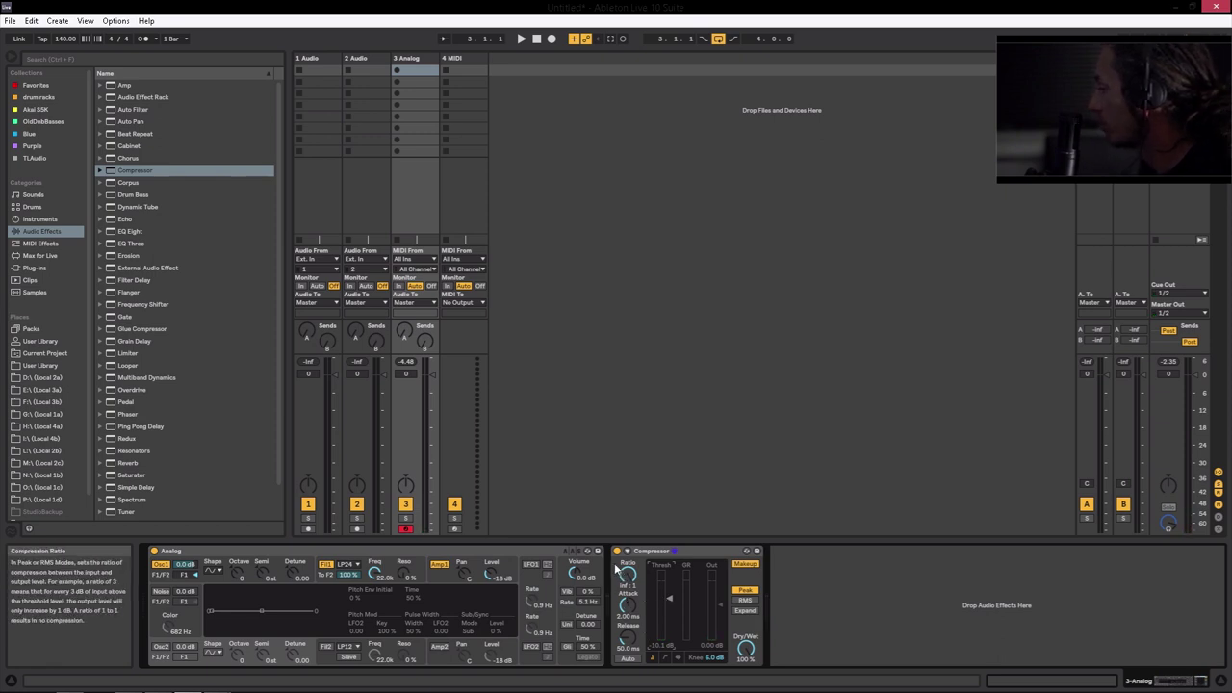
Set Analog's Voices to Mono in the Global section, briefly try 8, then return to Mono.
click(587, 573)
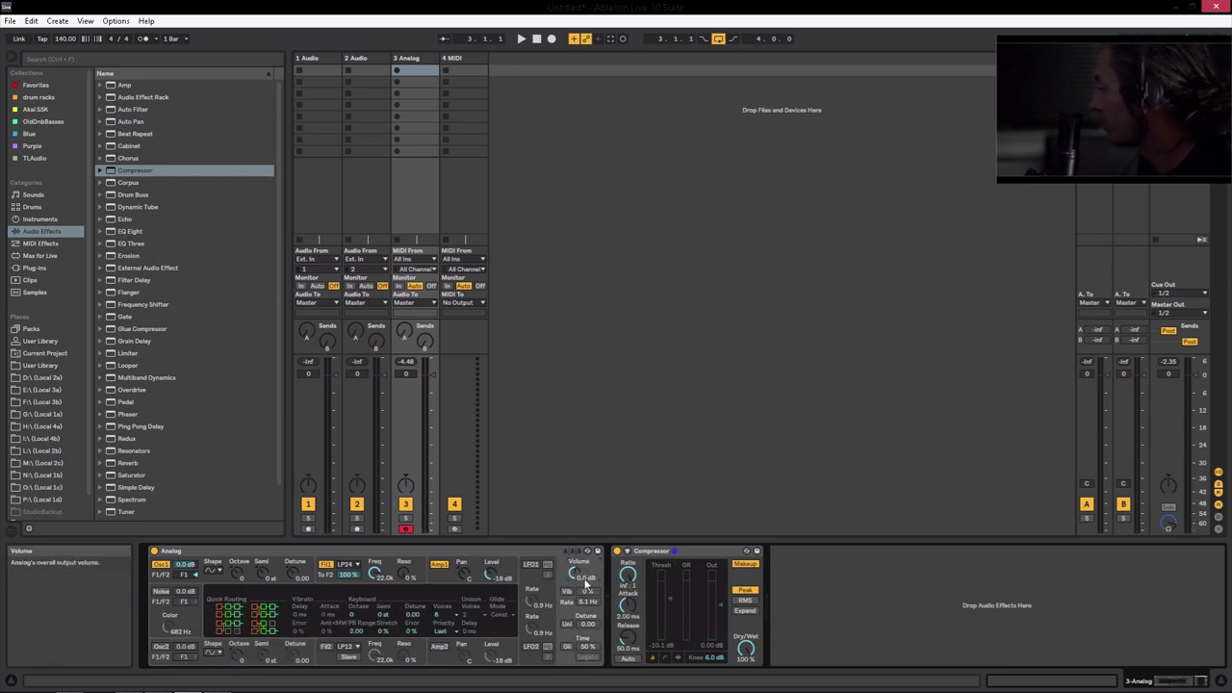
click(445, 616)
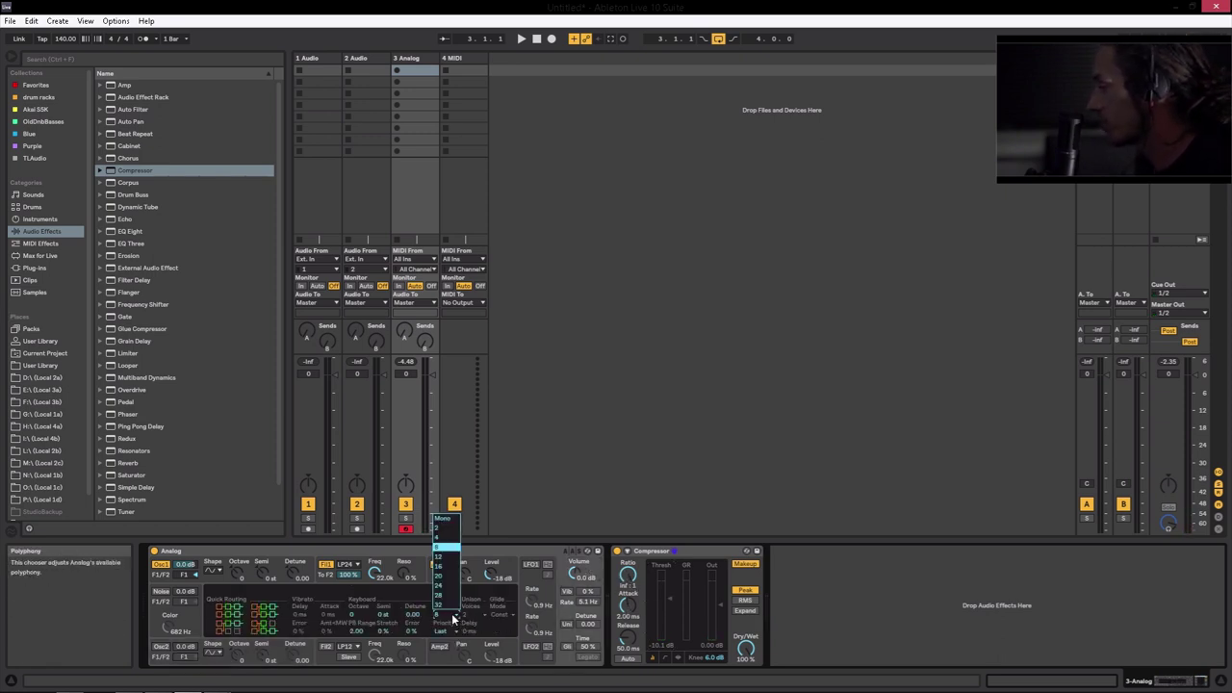
click(447, 521)
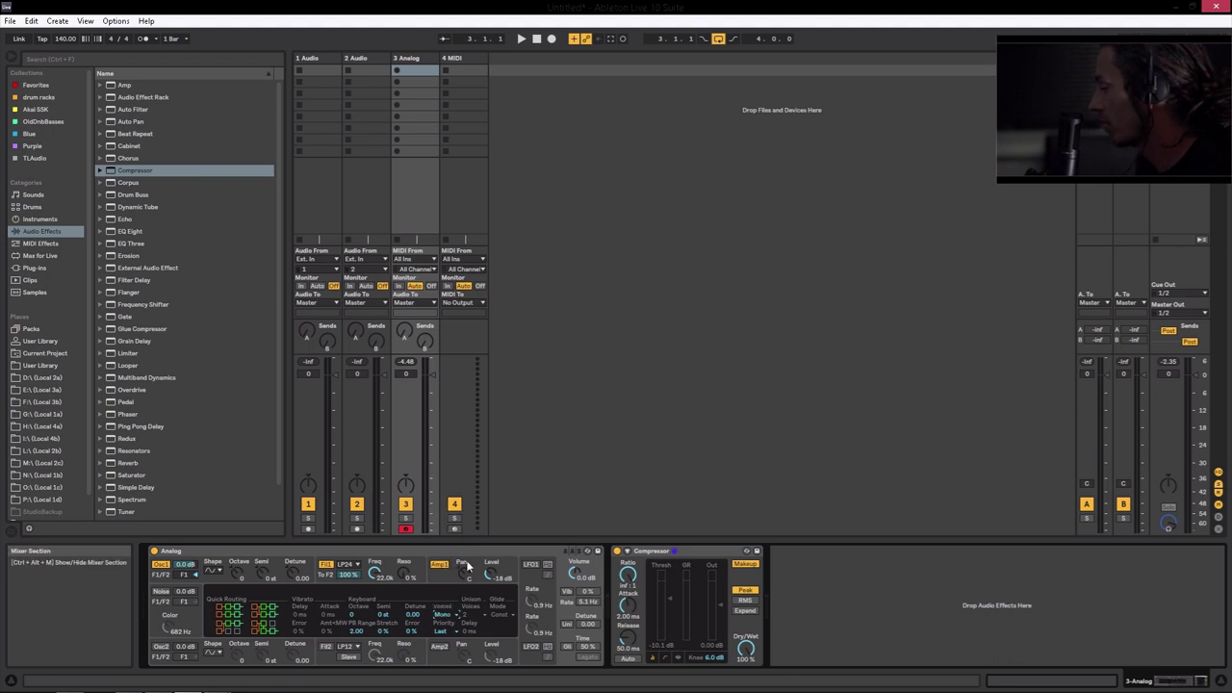
click(452, 616)
click(445, 547)
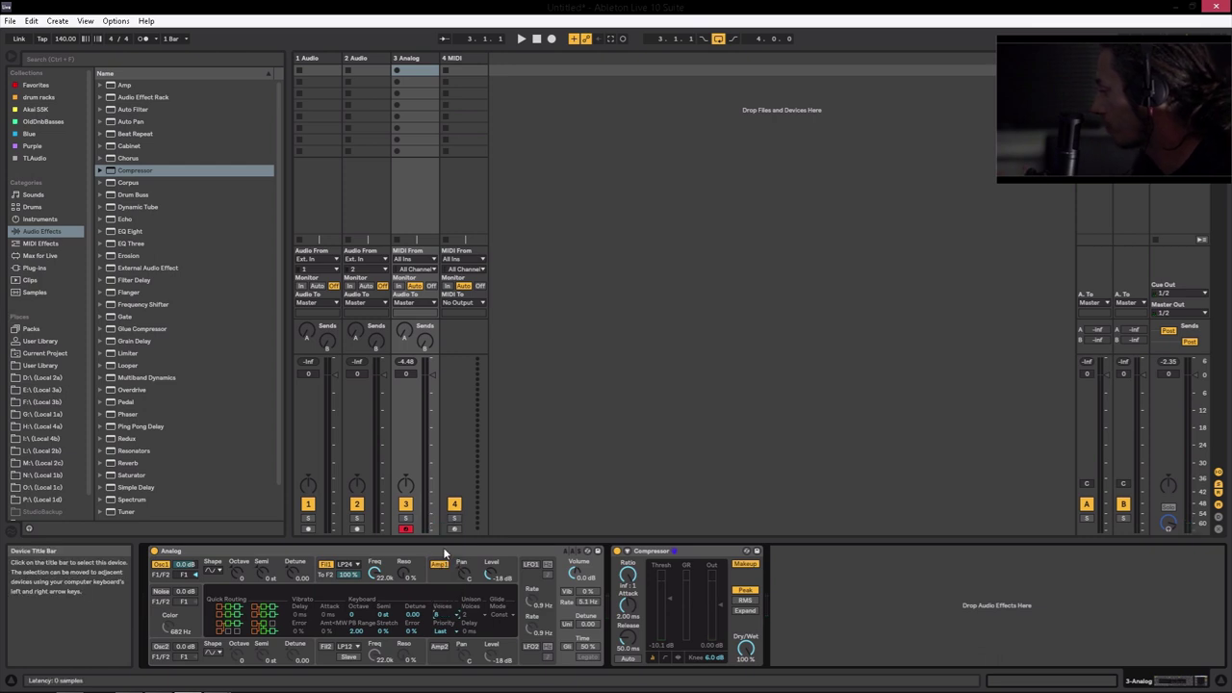
click(446, 623)
click(446, 520)
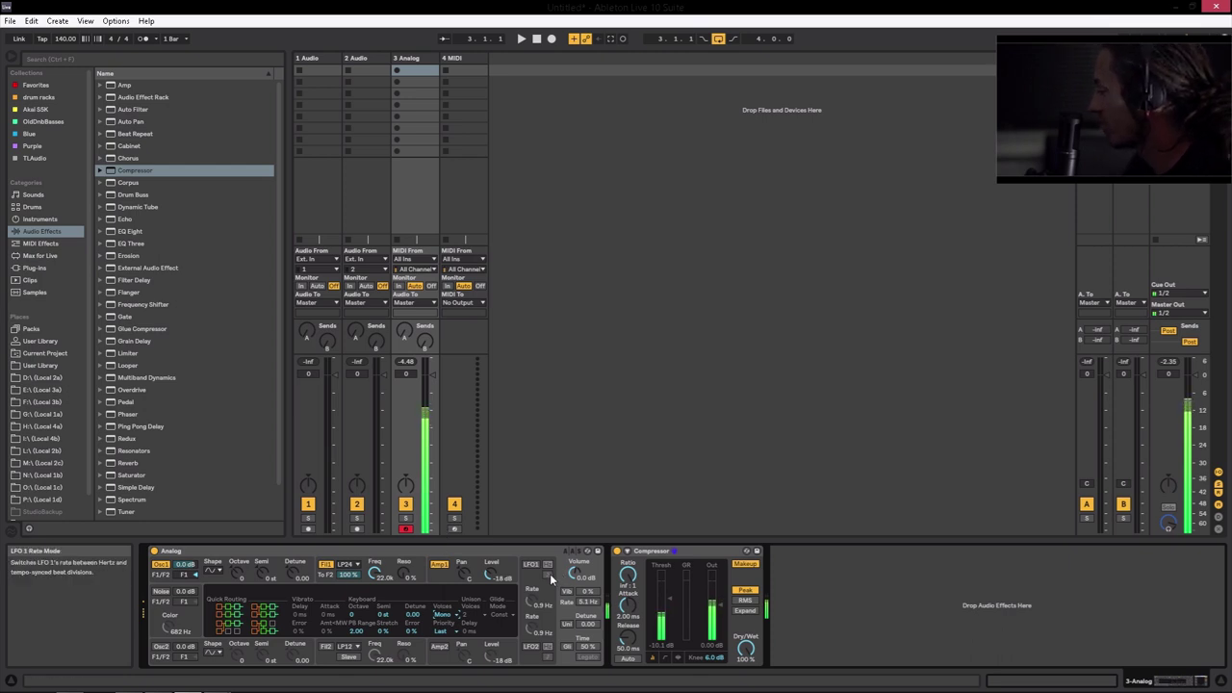
click(447, 617)
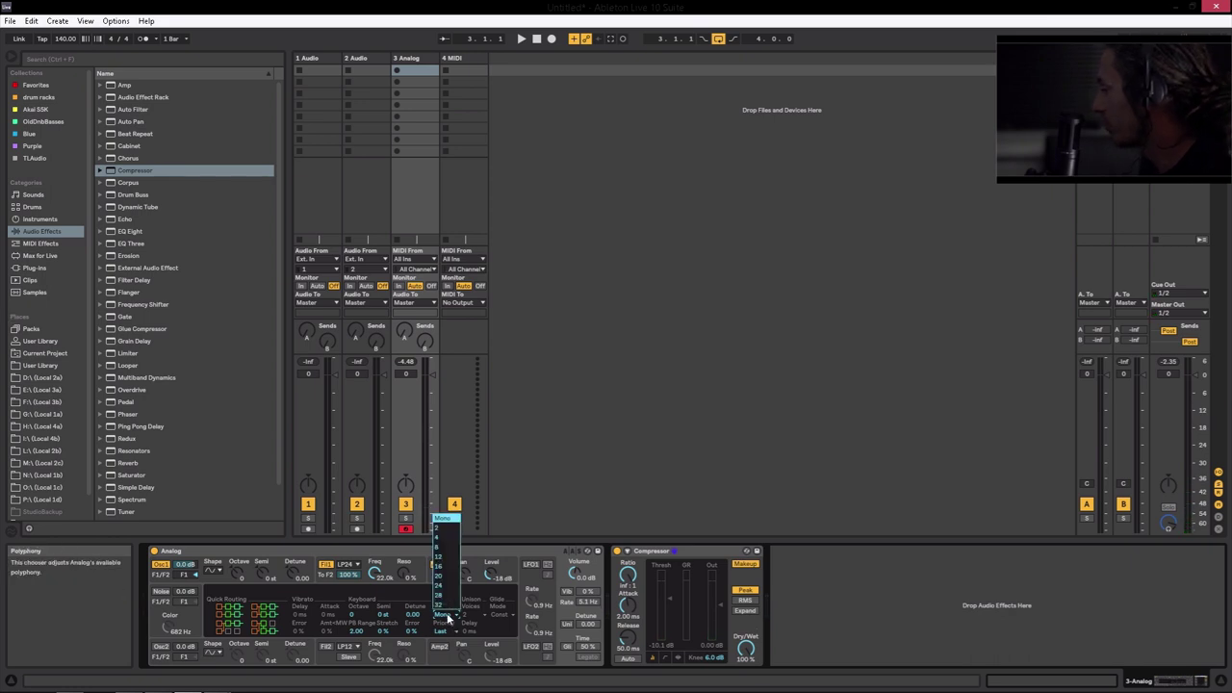
click(446, 546)
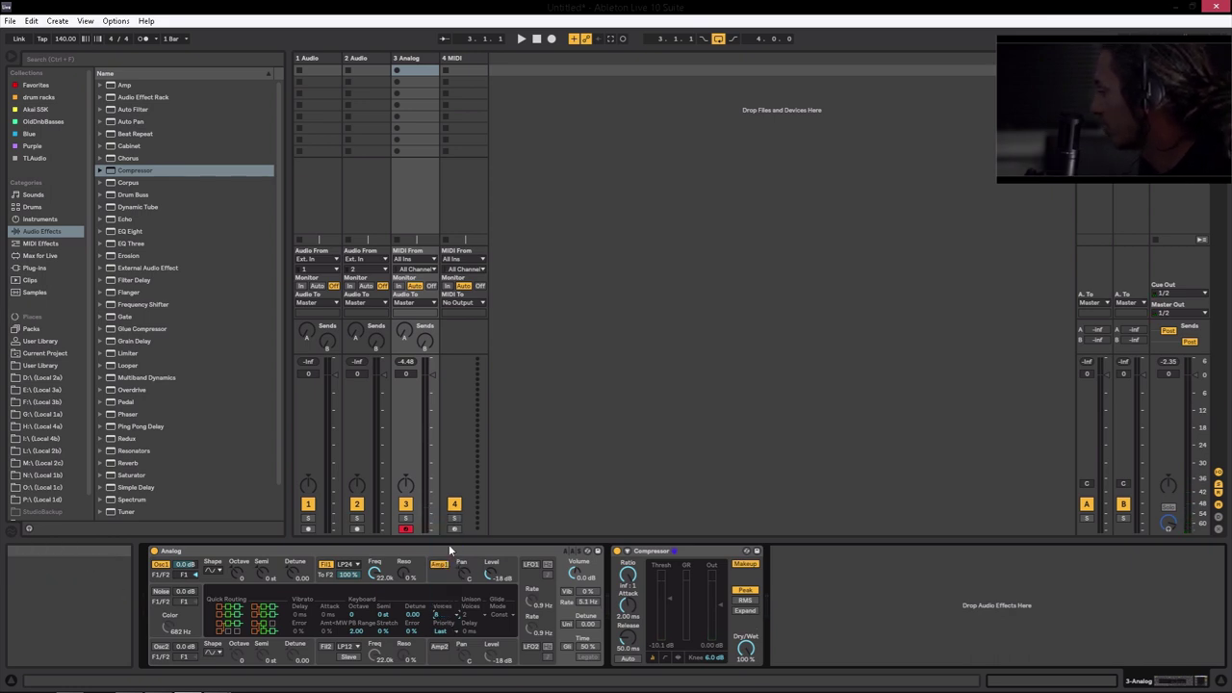
click(441, 614)
click(446, 519)
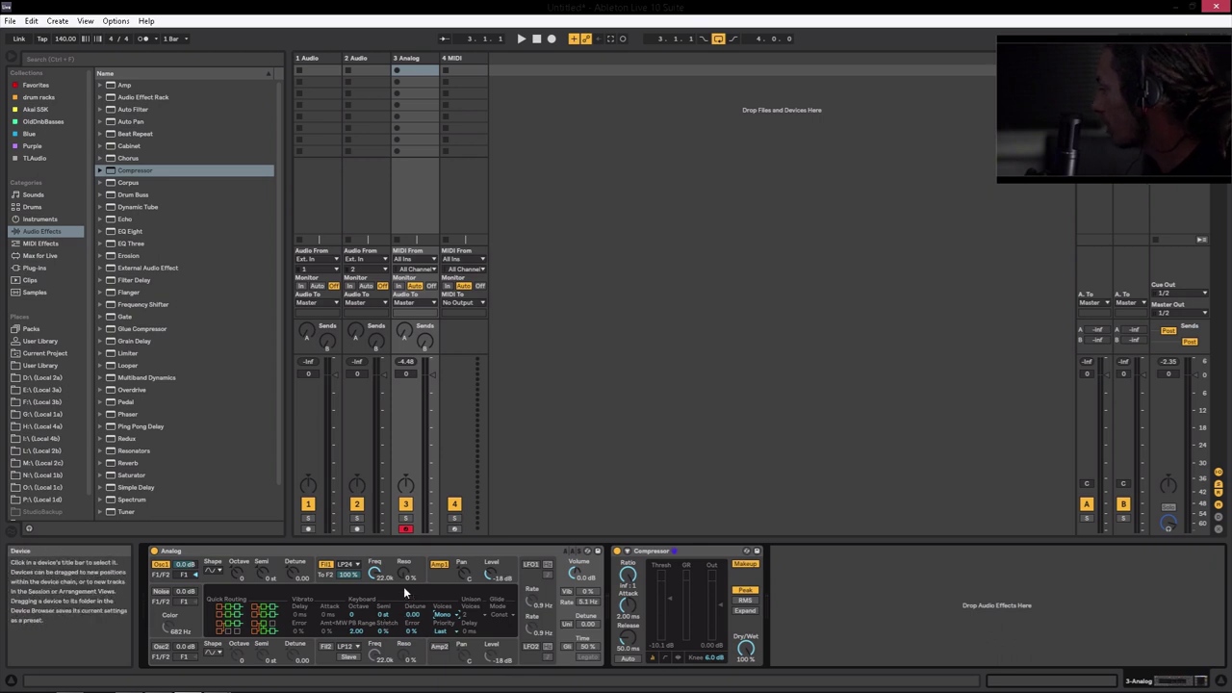
Place EQ Eight after the Compressor and make band 1 a Low Cut near 30 Hz.
click(674, 577)
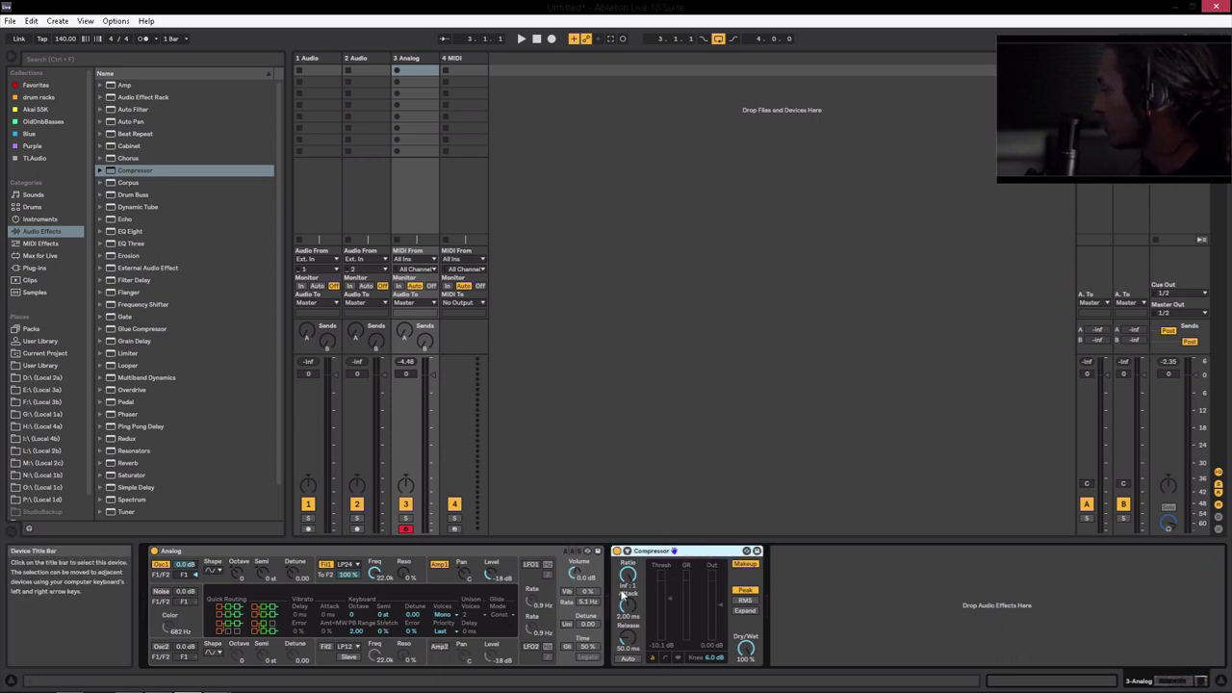
click(130, 232)
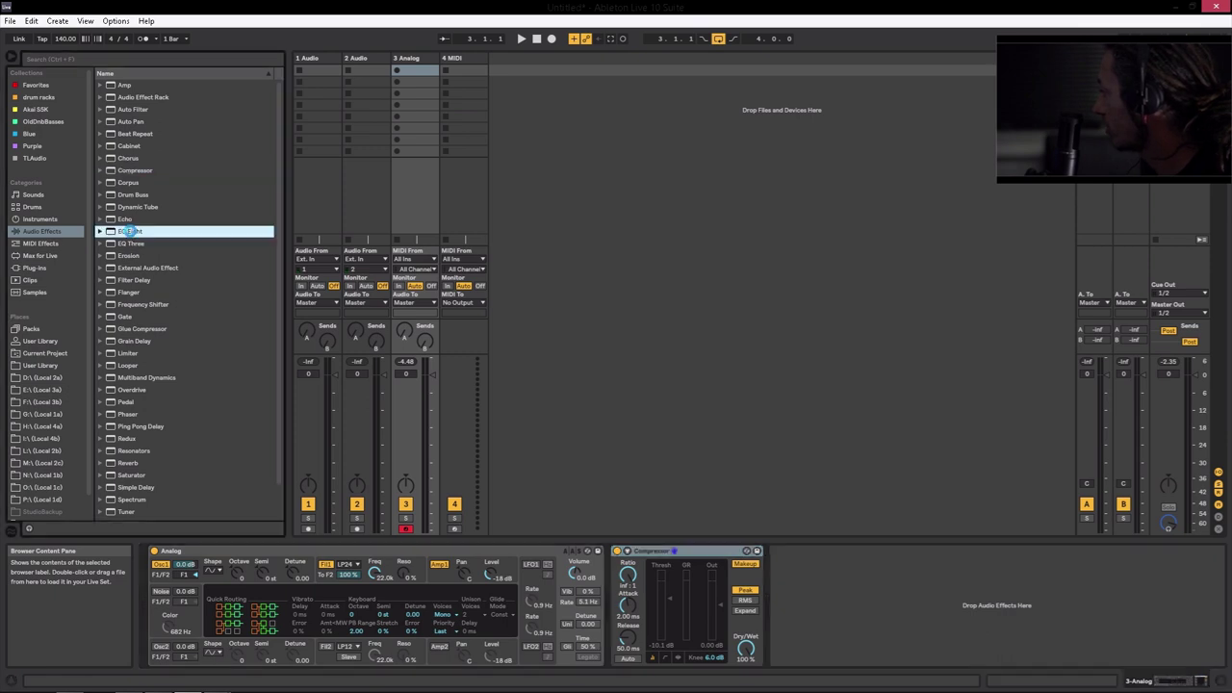
drag(791, 555, 793, 558)
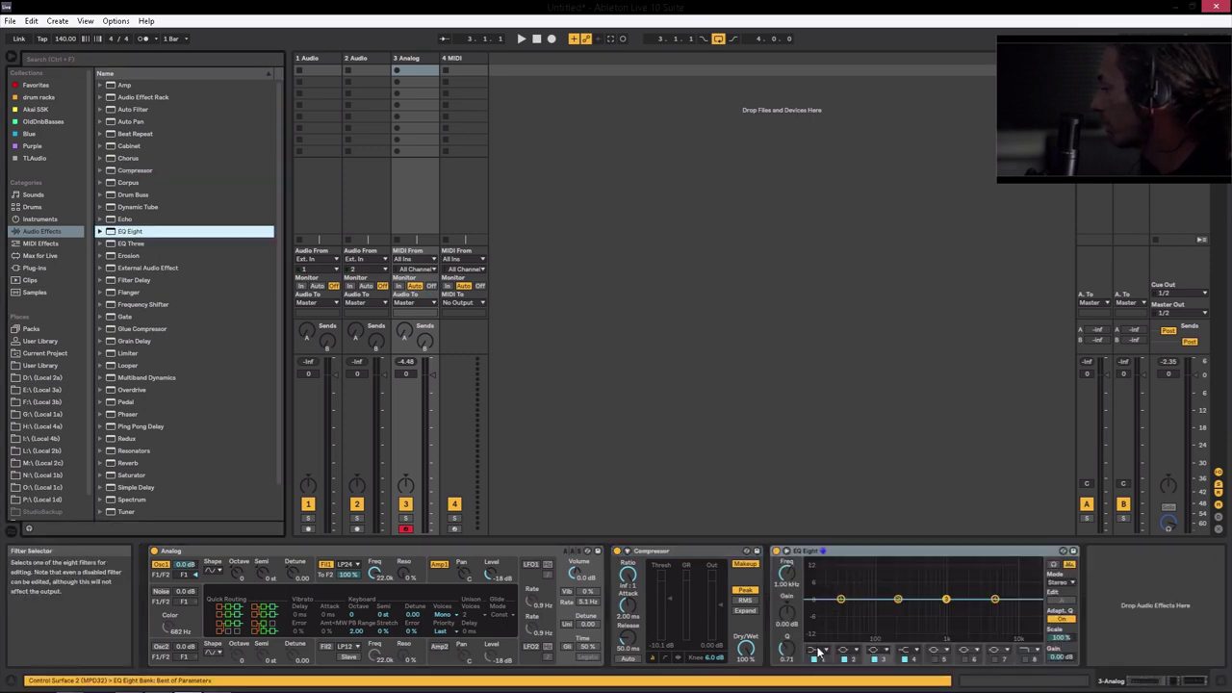
click(815, 650)
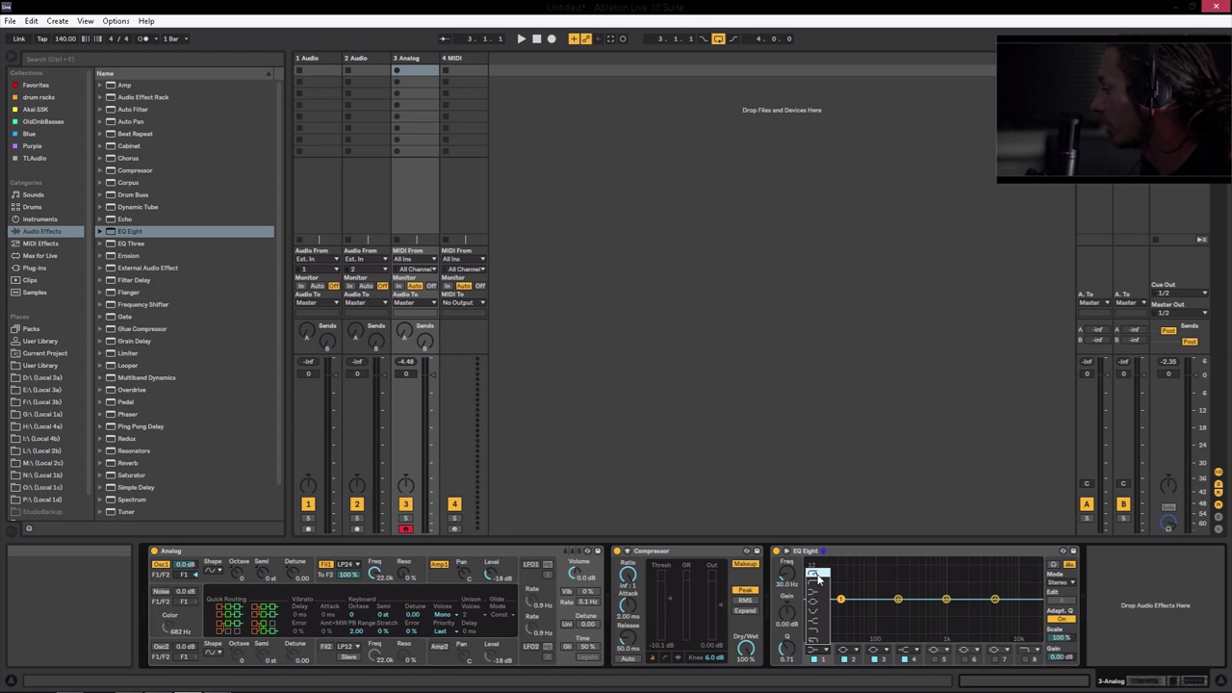
click(814, 575)
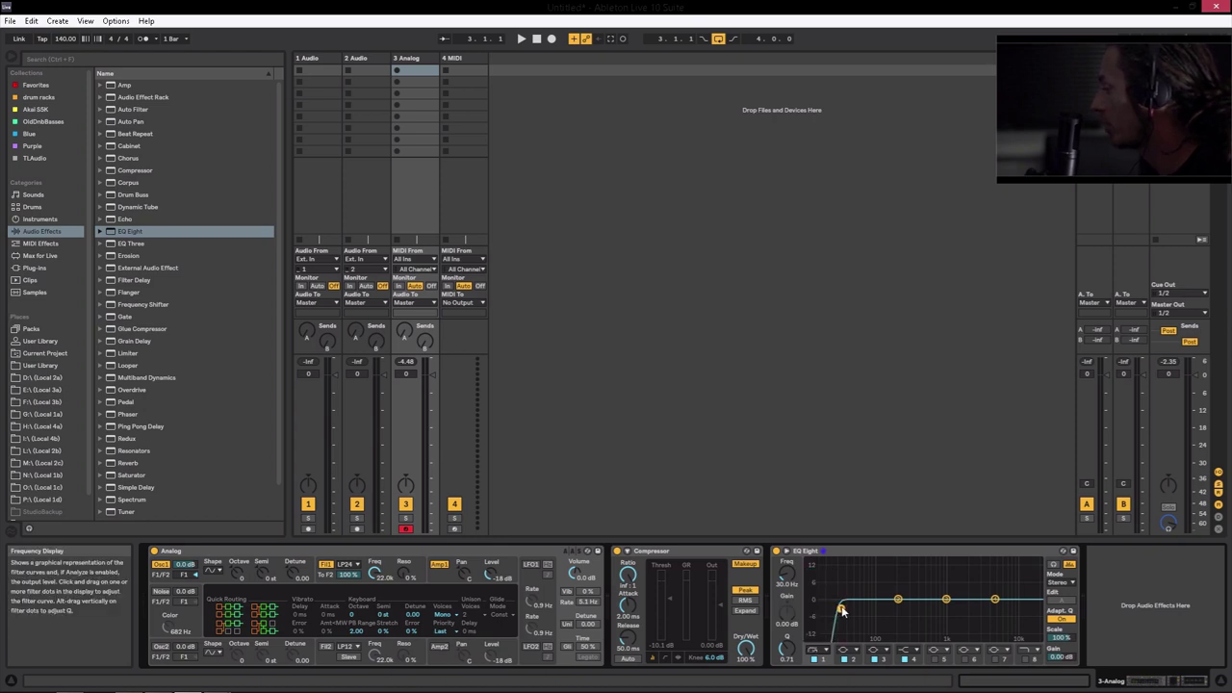
drag(841, 610, 840, 610)
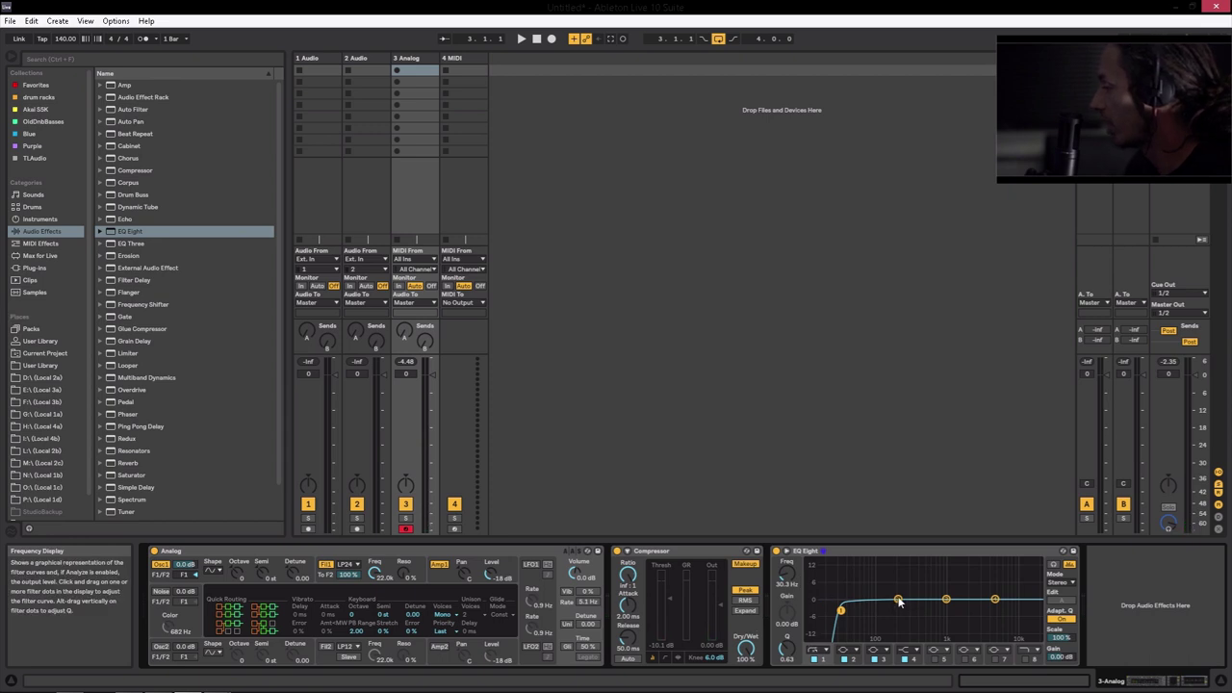
Move EQ Eight band 2 to about 72.6 Hz with a +2.36 dB boost.
drag(898, 601, 868, 593)
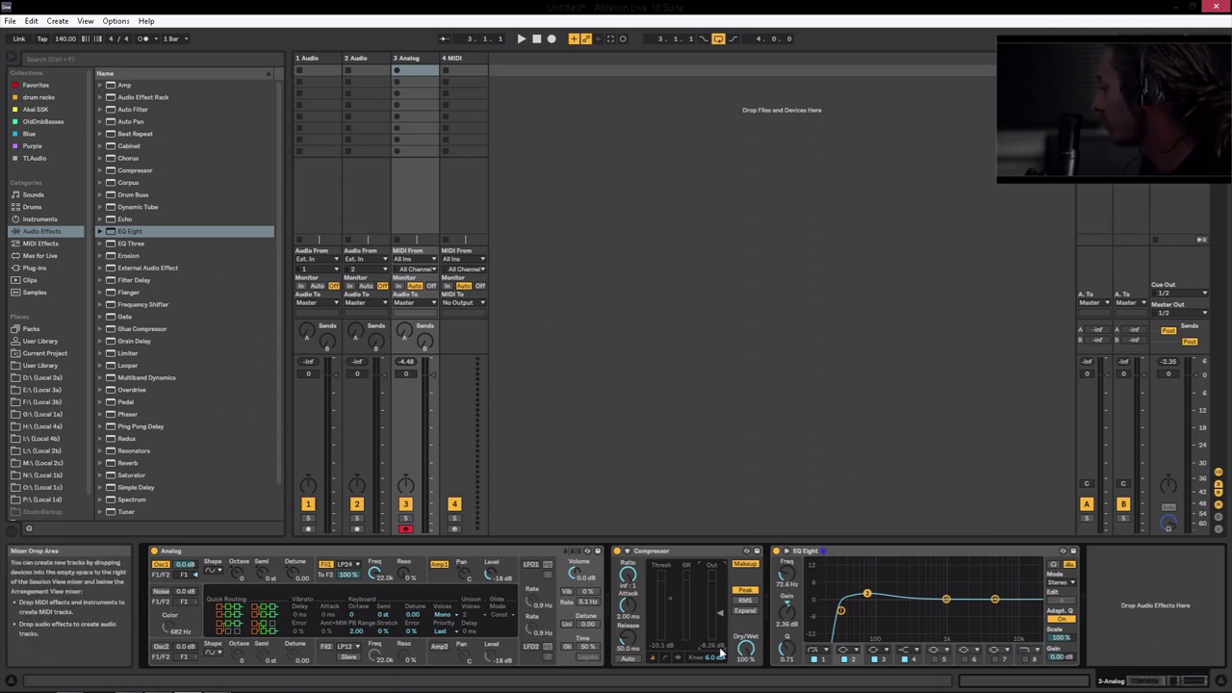
Add a Limiter after EQ Eight and set its gain to about 7.10 dB.
double_click(128, 354)
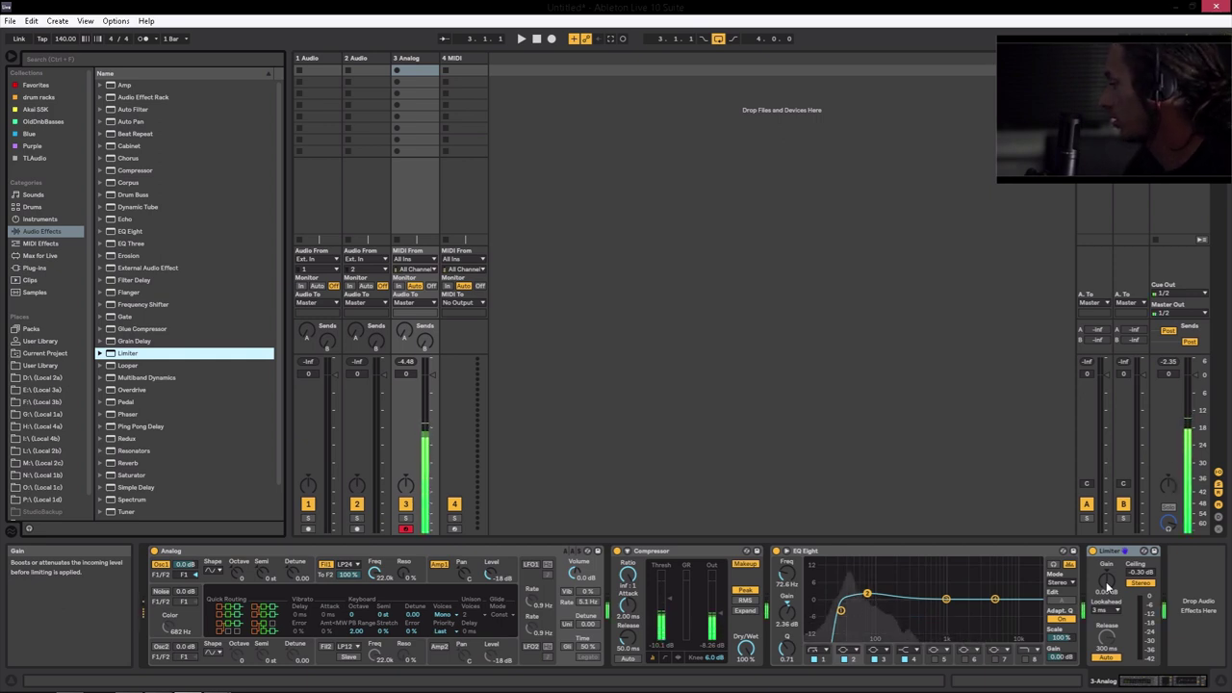
drag(1105, 584, 1105, 567)
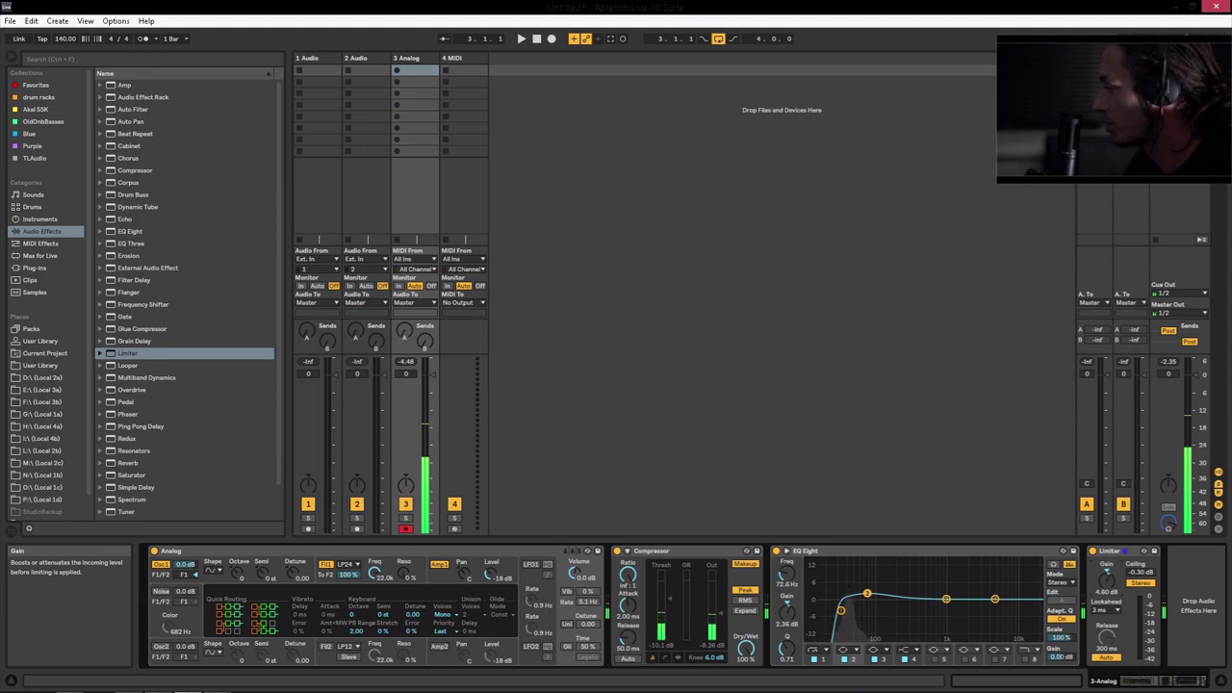
drag(1105, 583, 1106, 585)
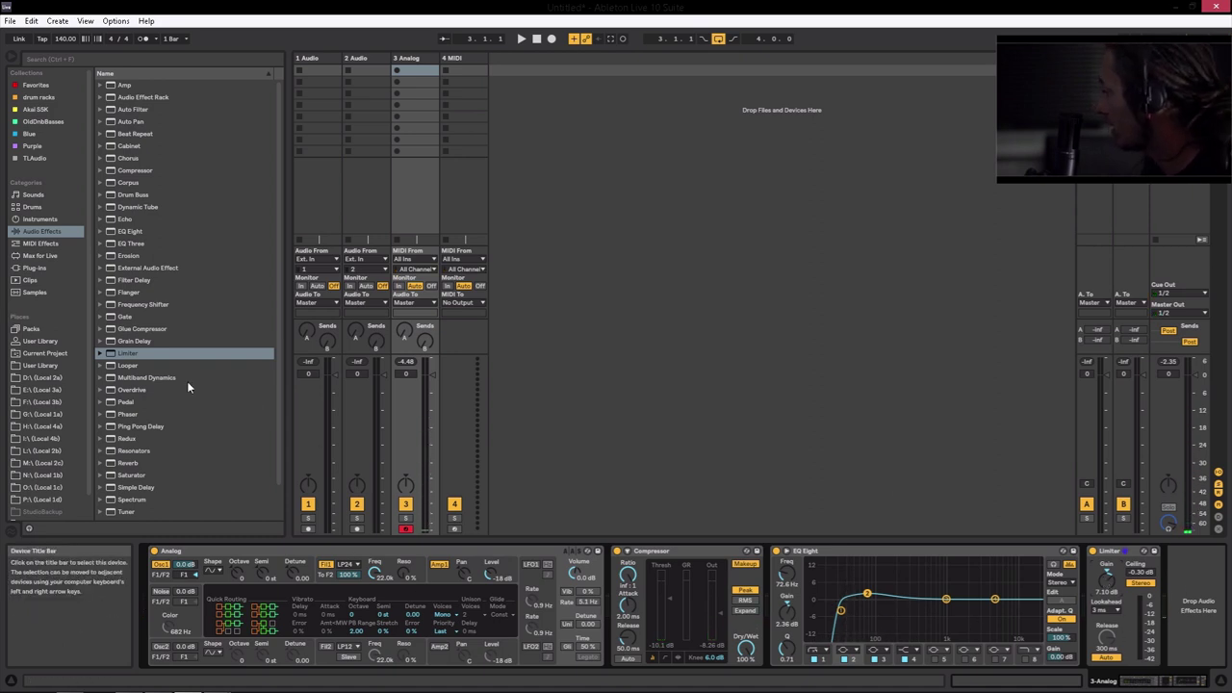
Add a Utility device from Audio Effects after the Limiter.
scroll(133, 469, down, 3)
click(125, 489)
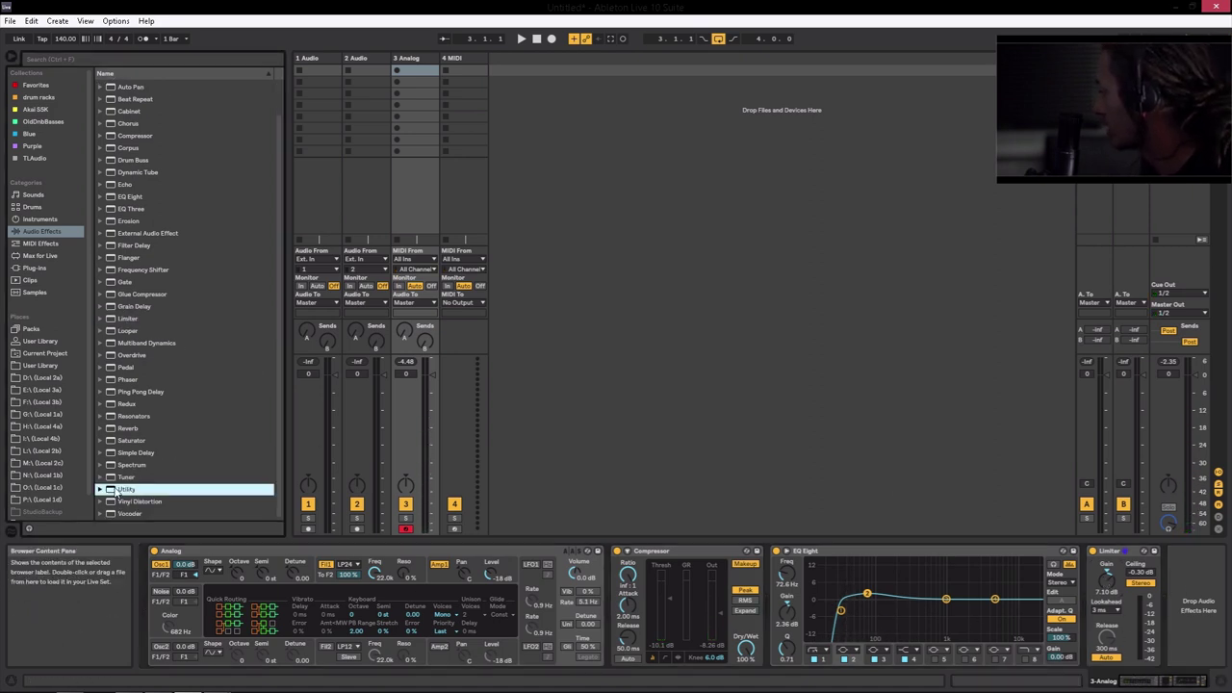
drag(126, 490, 1200, 606)
click(1148, 583)
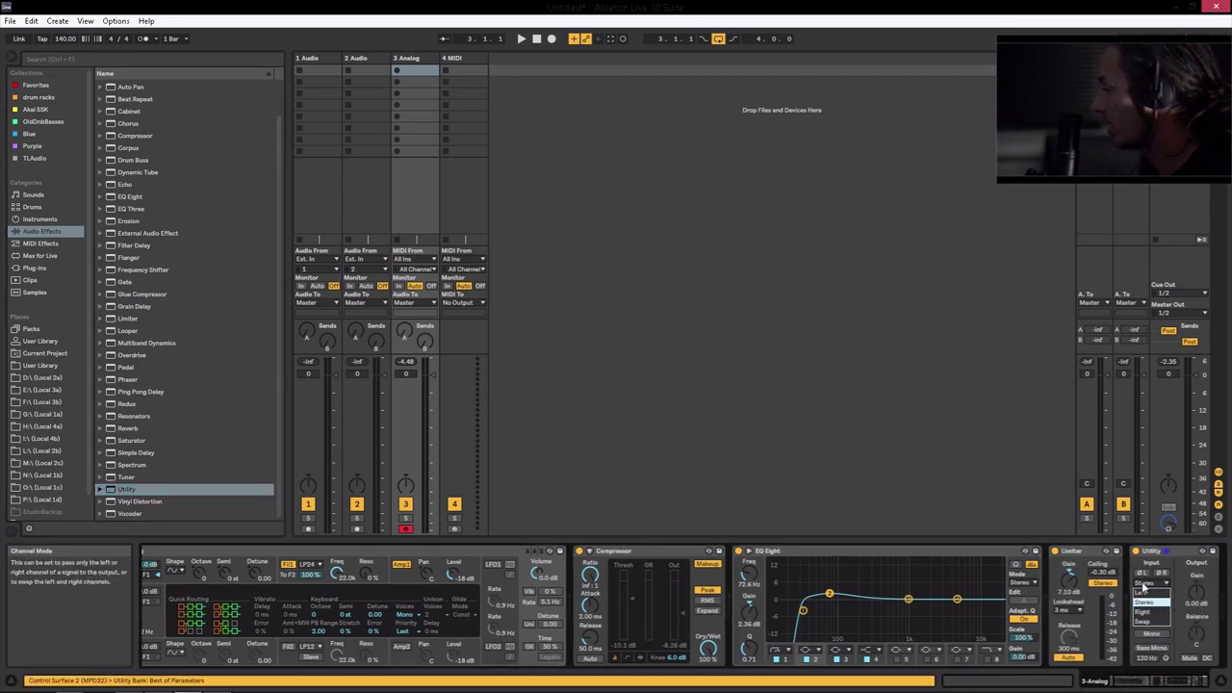
click(1147, 600)
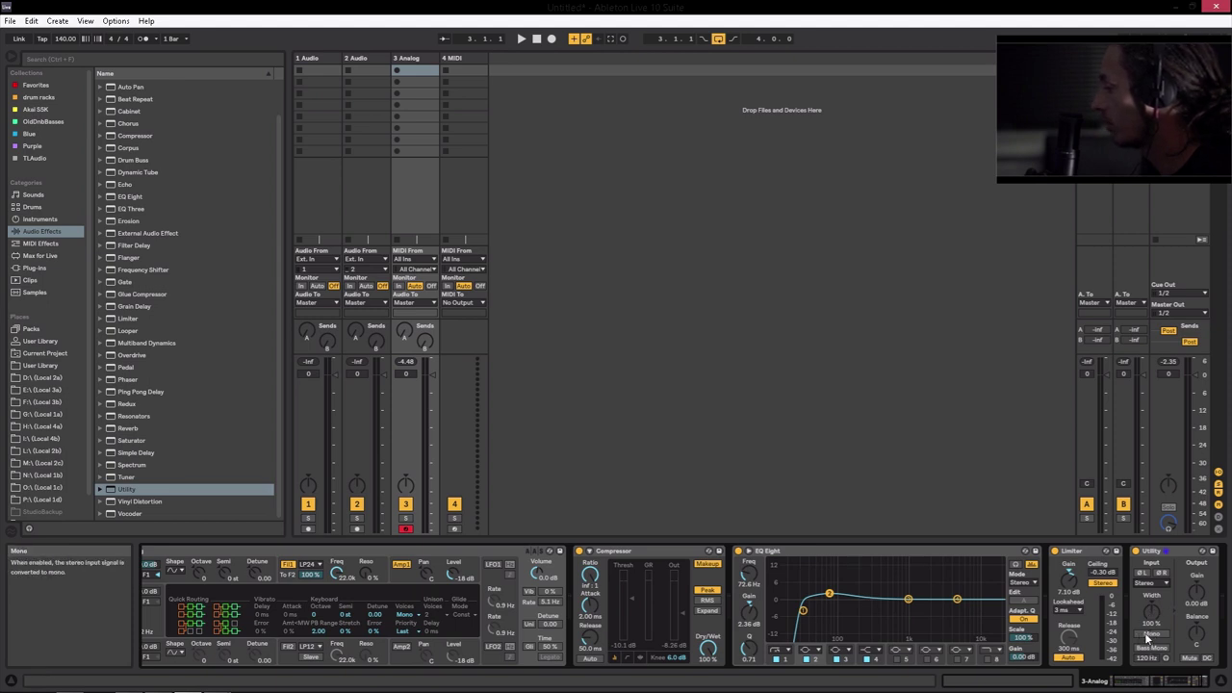
click(1149, 634)
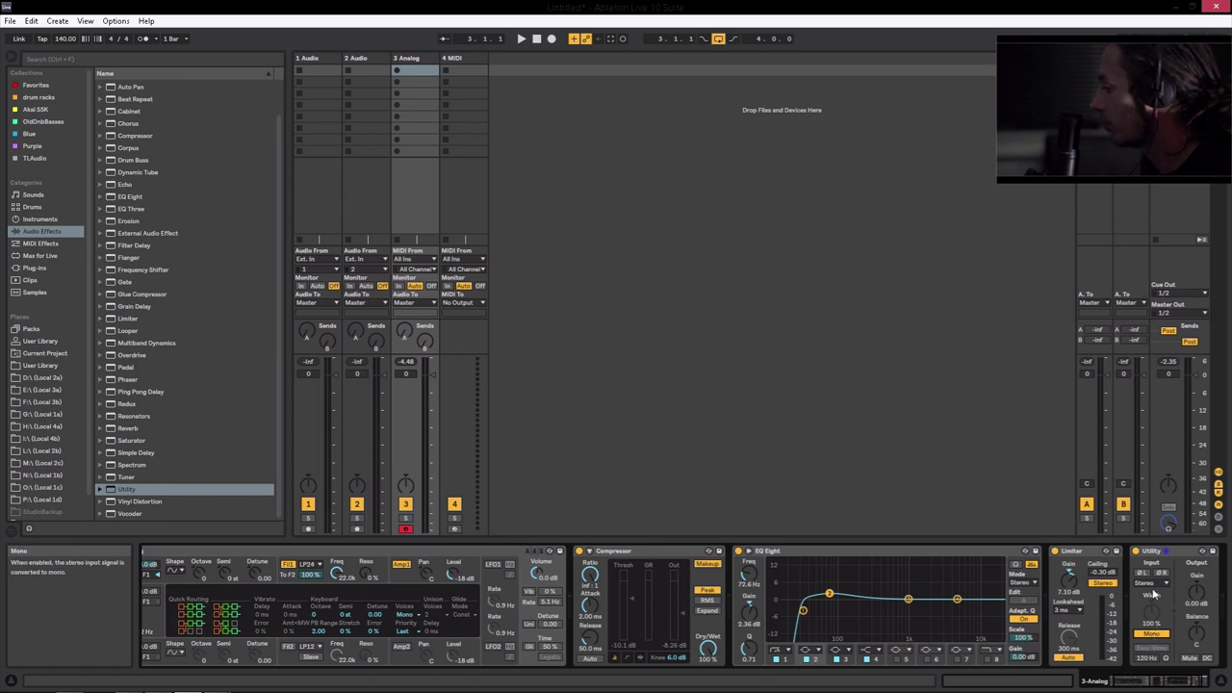
click(1160, 650)
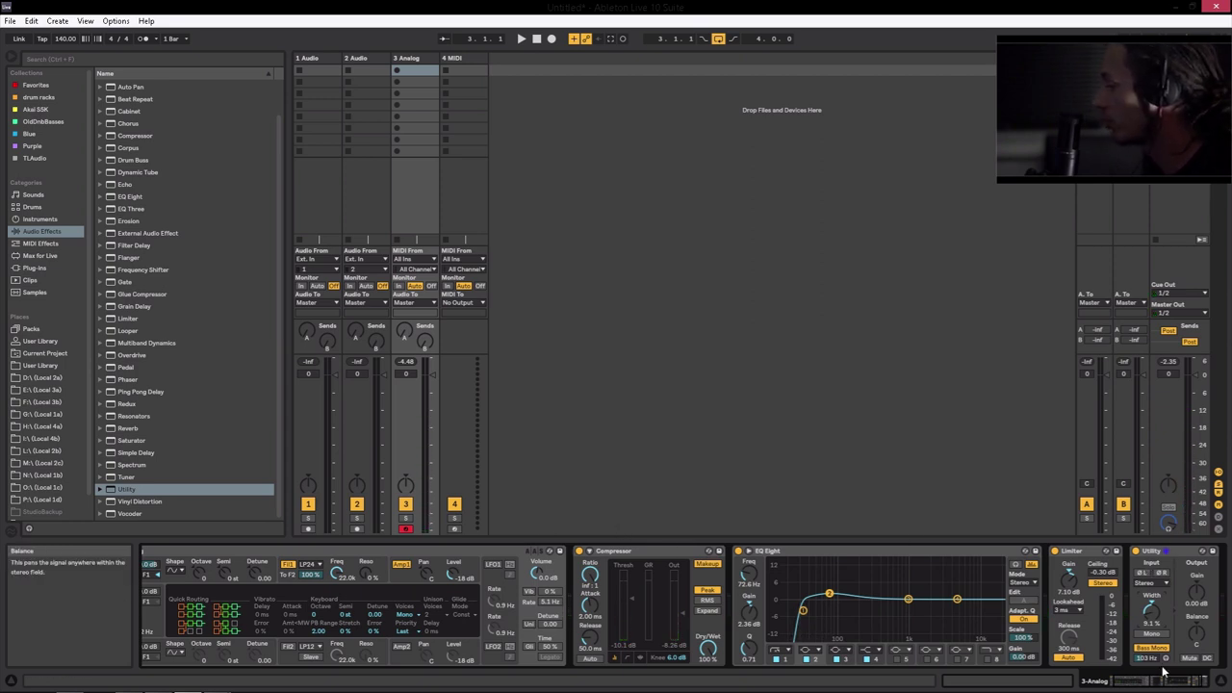
Pull EQ Eight band 3 into a cut and sweep it to about 464 Hz at -11.3 dB.
scroll(770, 606, left, 2)
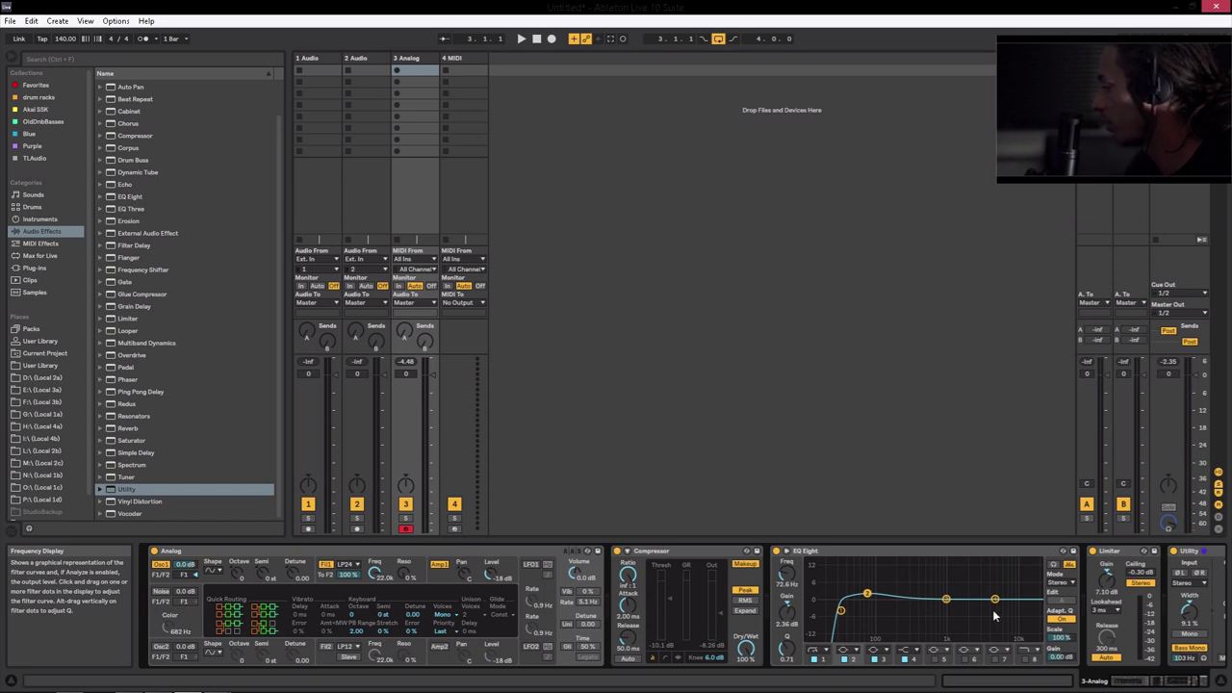
drag(952, 602, 922, 614)
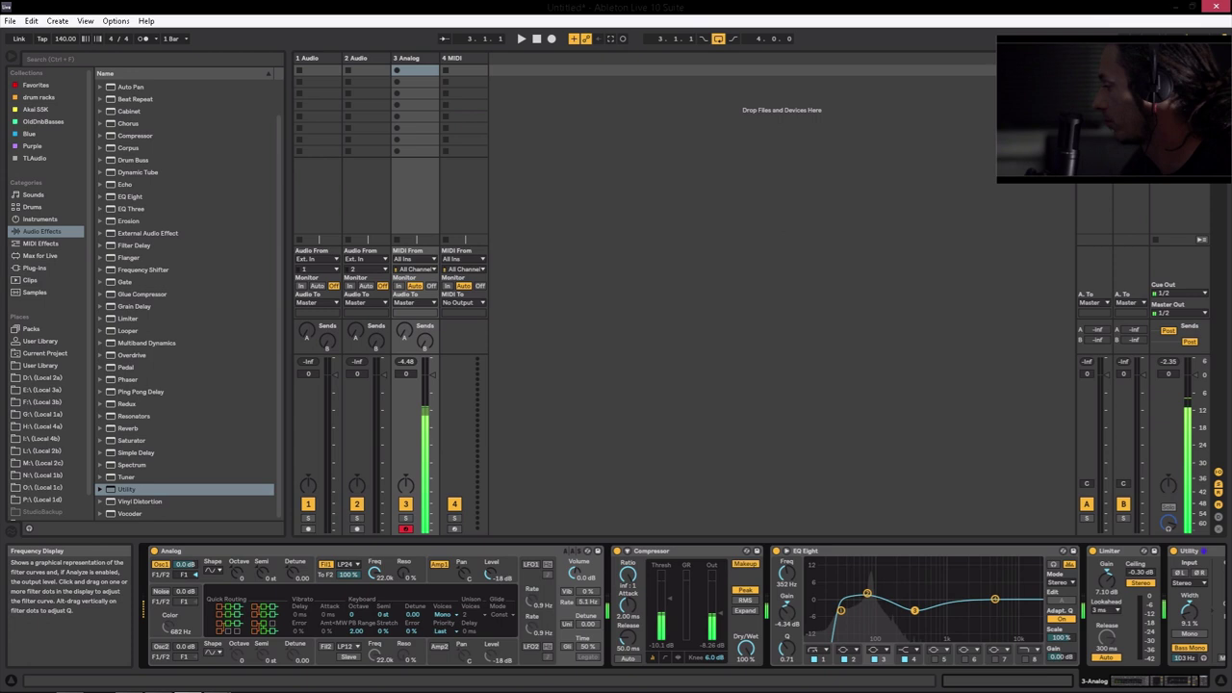
drag(913, 611, 906, 613)
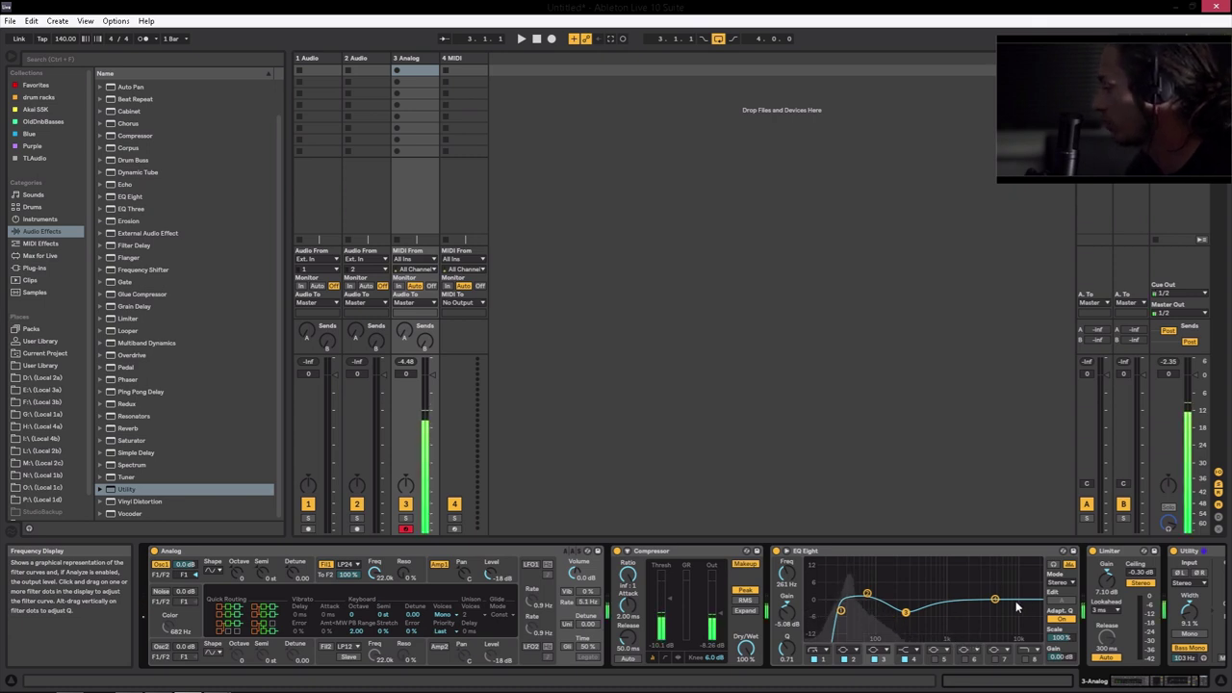
drag(906, 612, 935, 609)
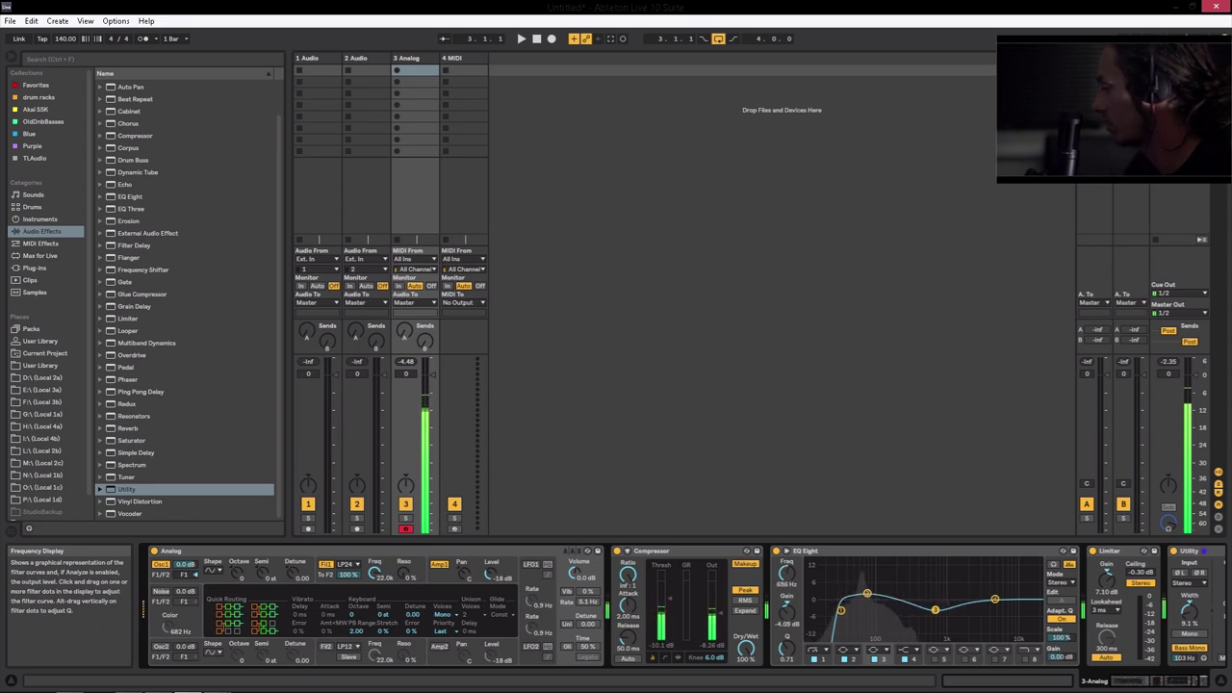
mouse_move(935, 609)
mouse_down()
mouse_move(843, 609)
mouse_move(944, 624)
mouse_move(924, 628)
mouse_up()
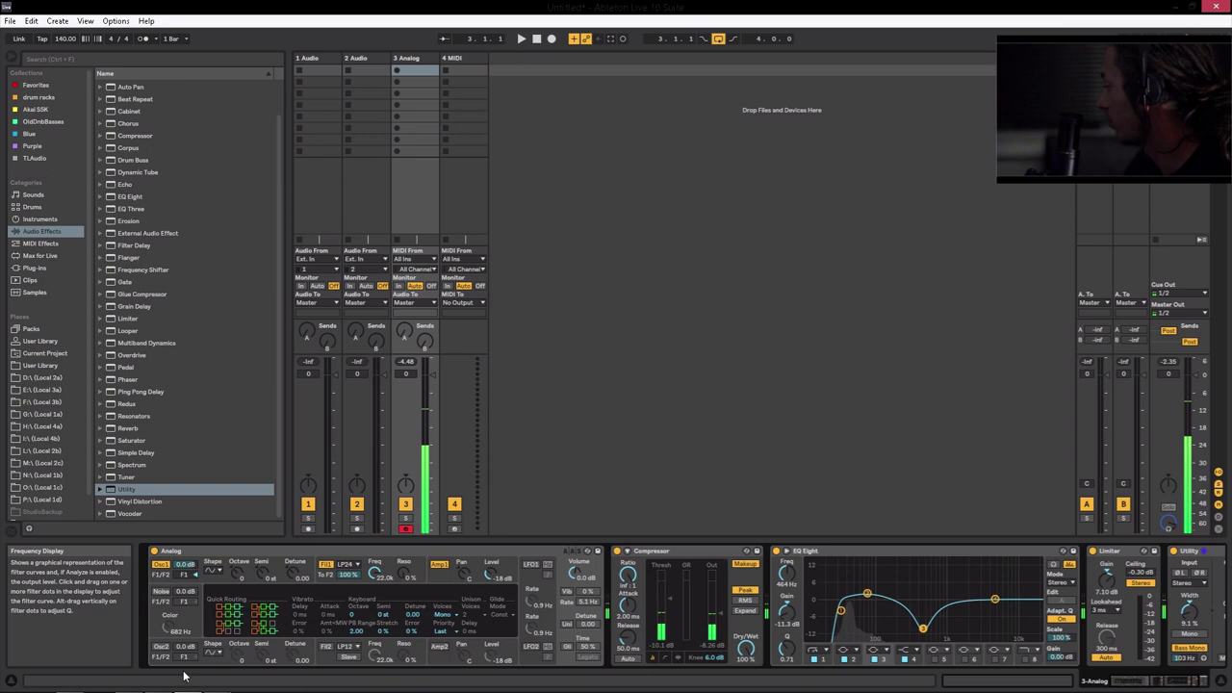
Select the Analog device and show its Amp1 envelope in the display.
click(302, 609)
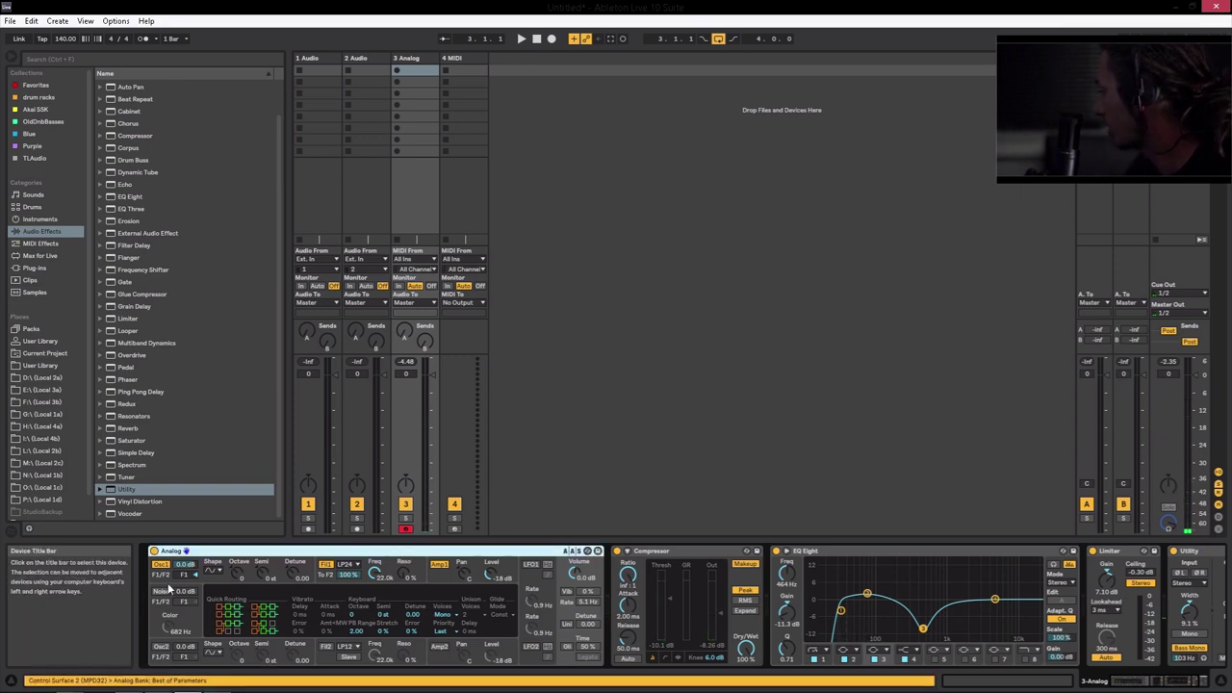
click(477, 565)
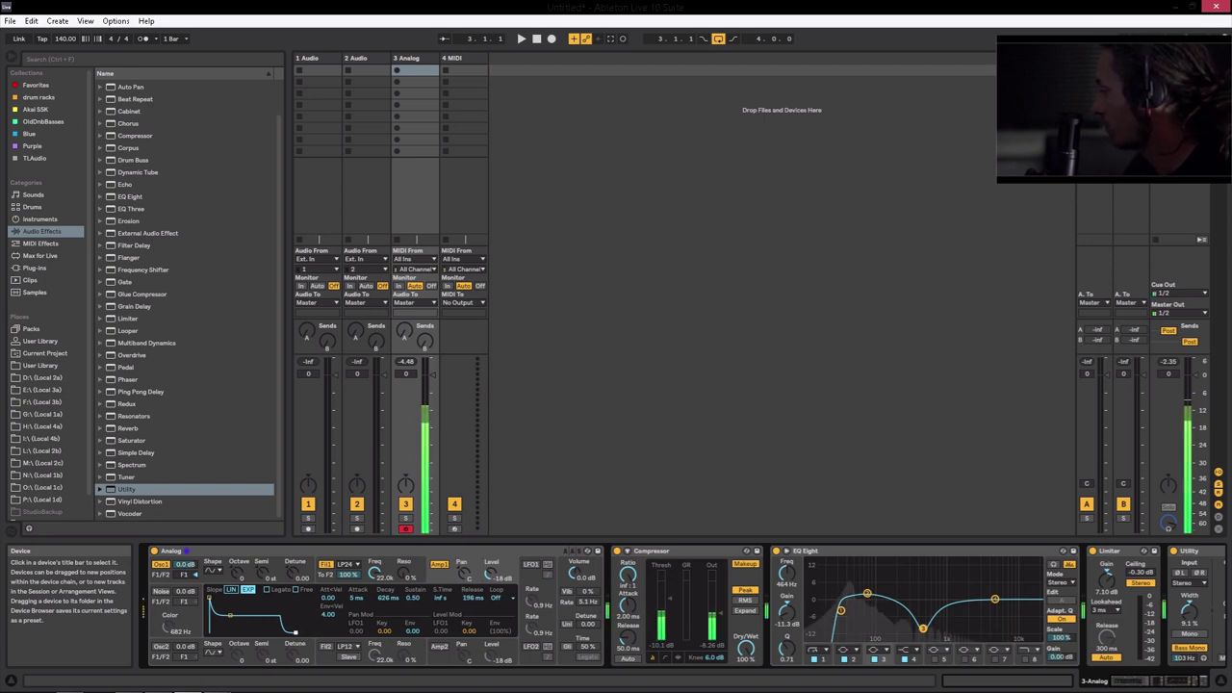
Shorten Analog's amp release from 29 ms down to 16 ms, then list the Drums category in the browser.
drag(296, 633, 286, 633)
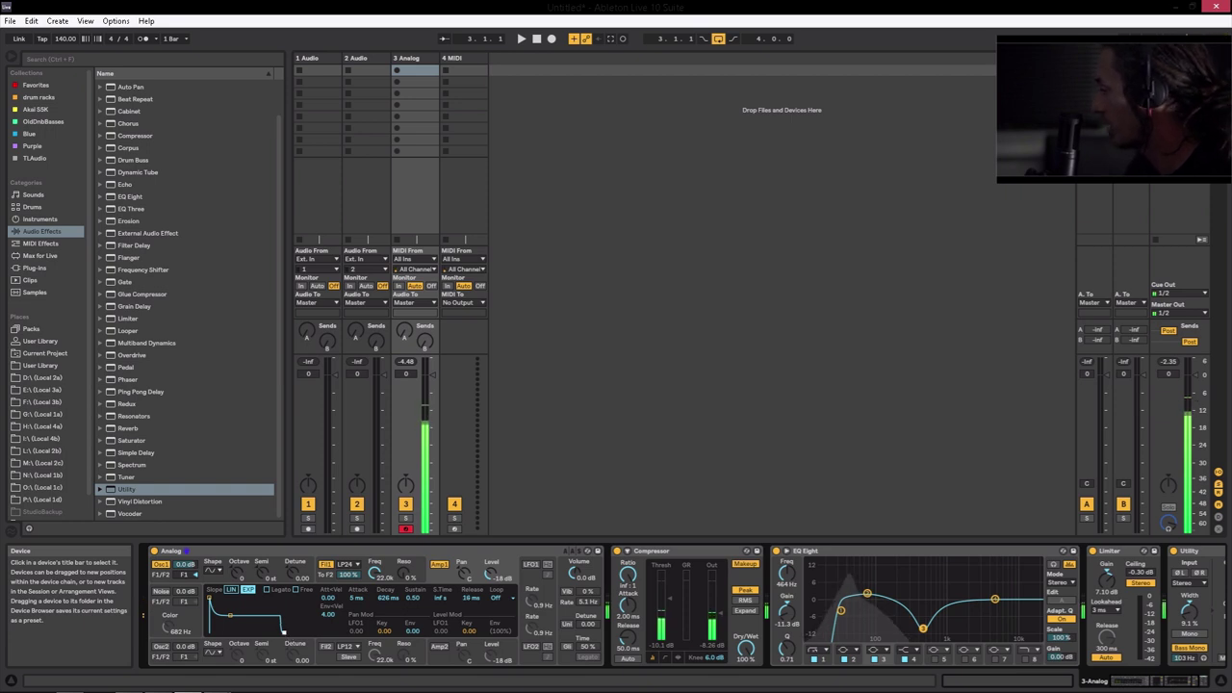
drag(285, 635, 233, 597)
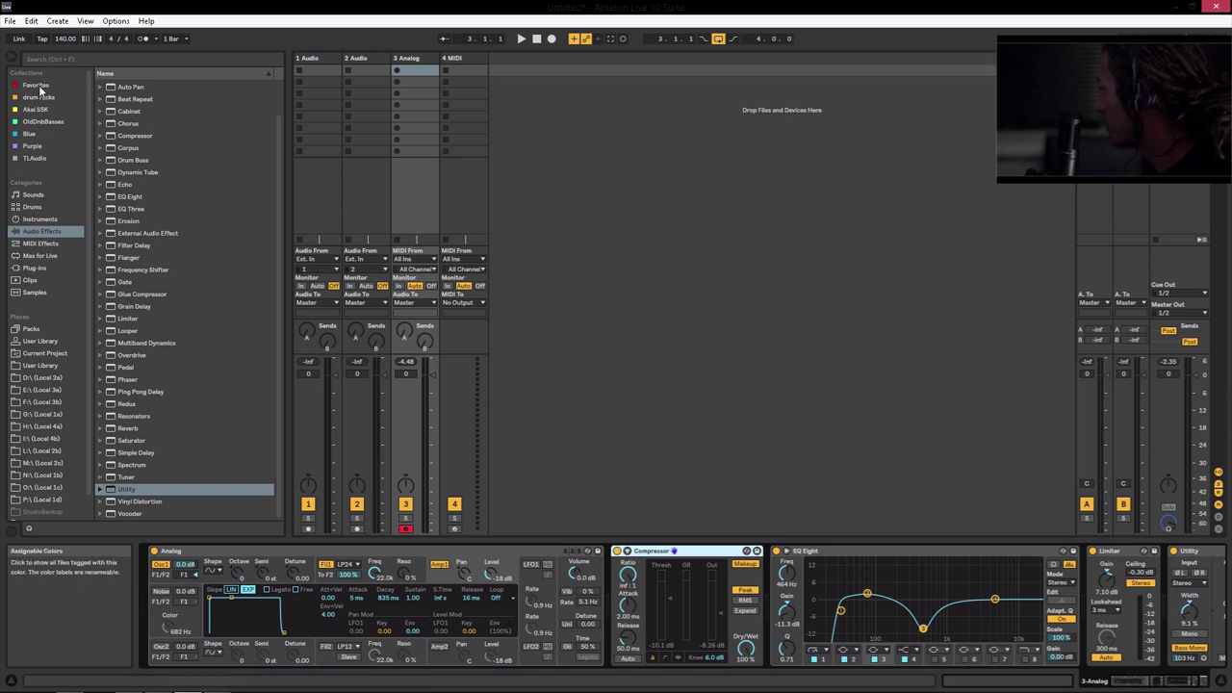
click(39, 206)
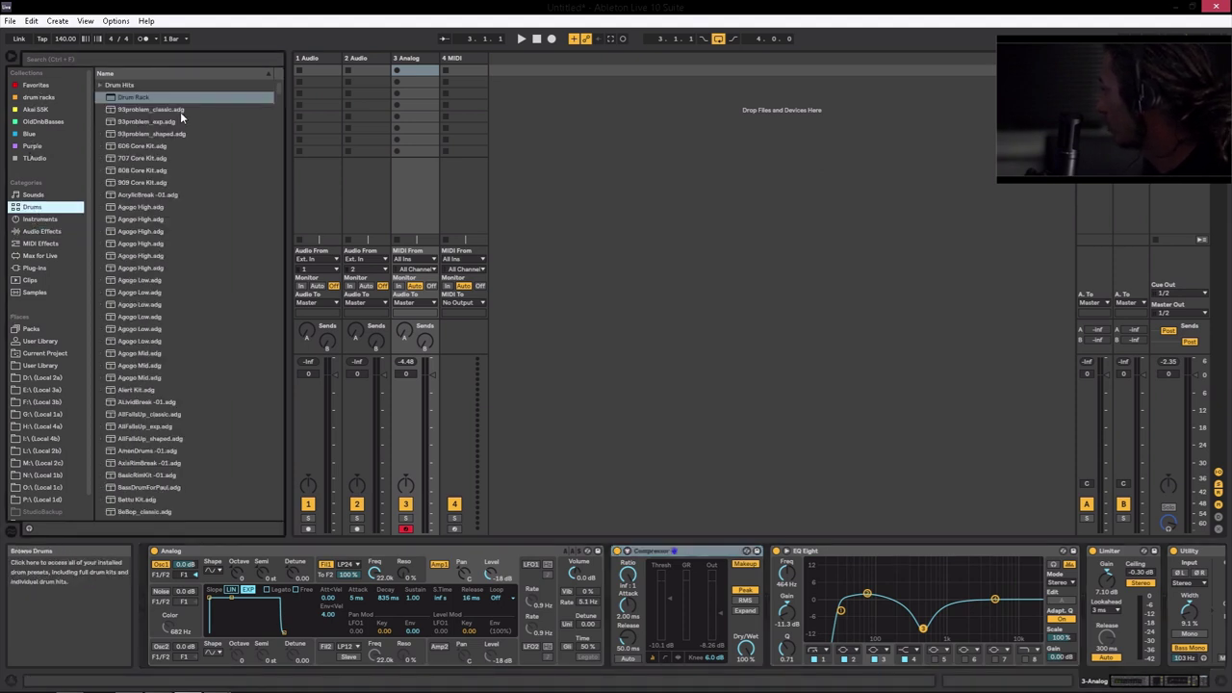
Search the browser for 'kick' and drag the Kick-606 kit into the set.
click(150, 59)
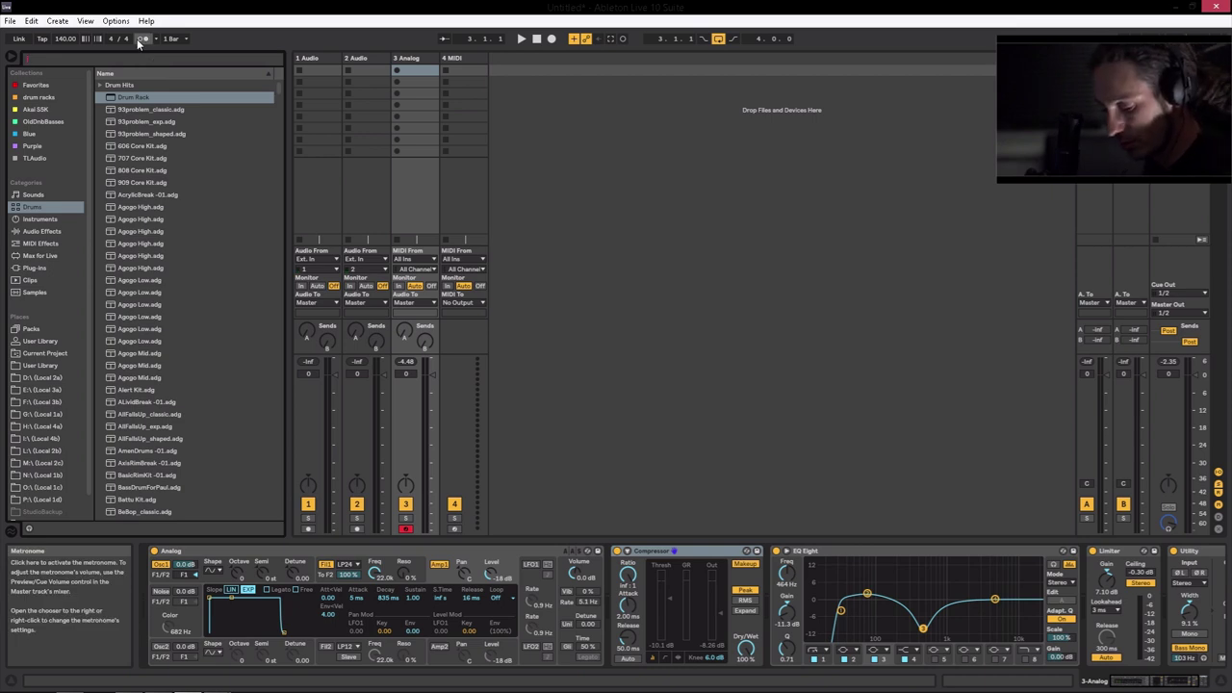
text(kick)
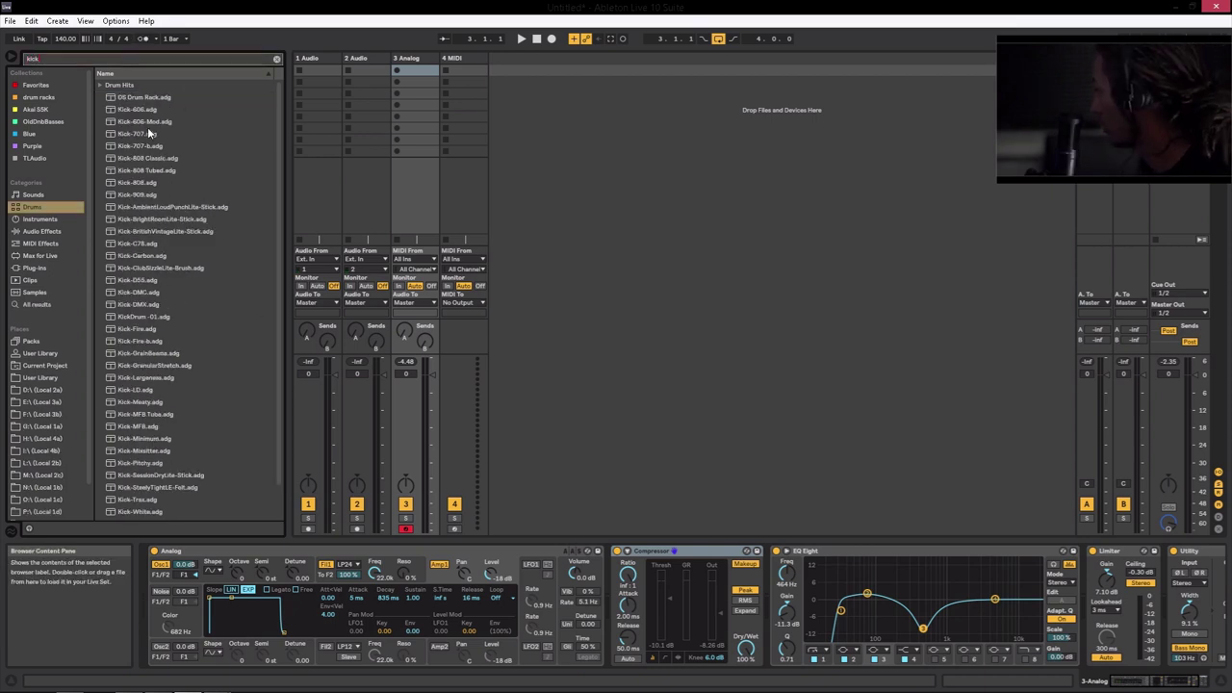
drag(136, 110, 598, 142)
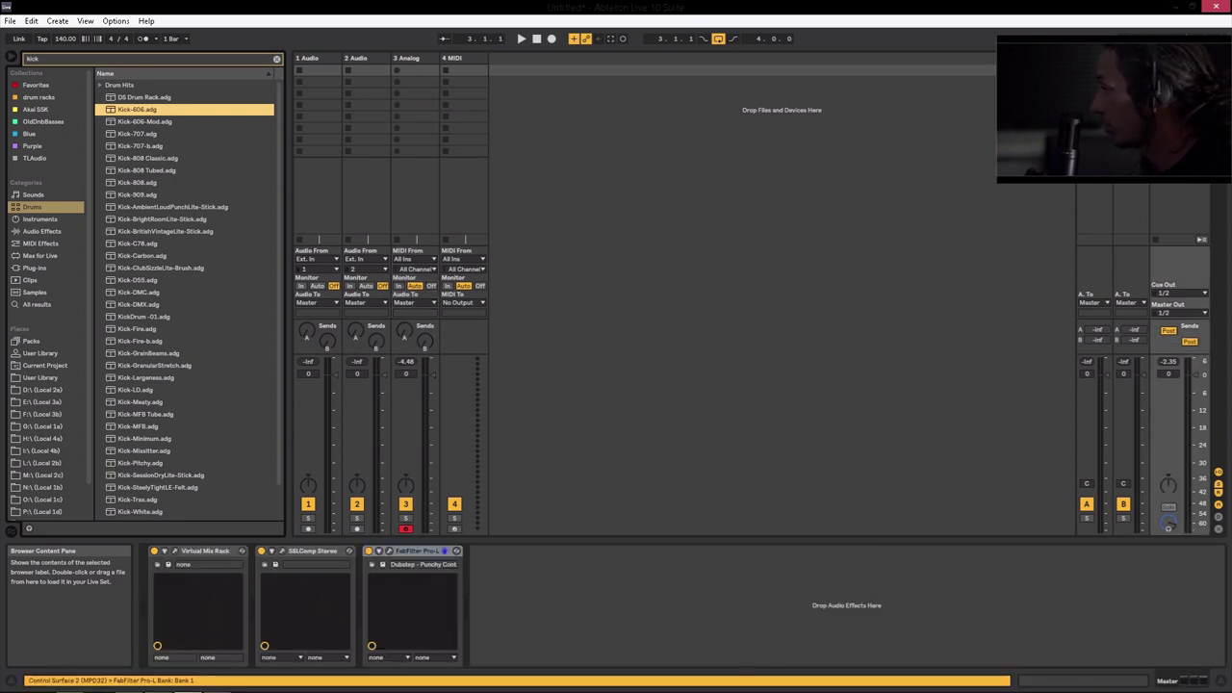
In Arrangement View, load Kick-606 onto the fourth MIDI track and mark a time range on it.
key(Tab)
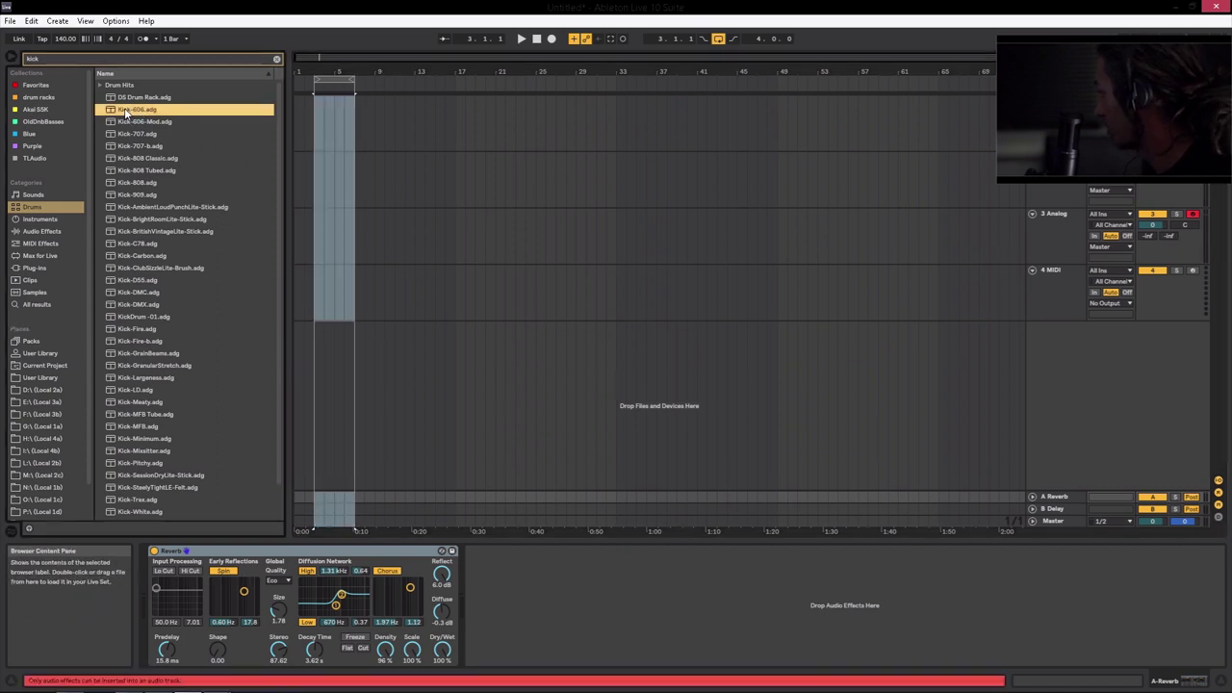
click(1053, 294)
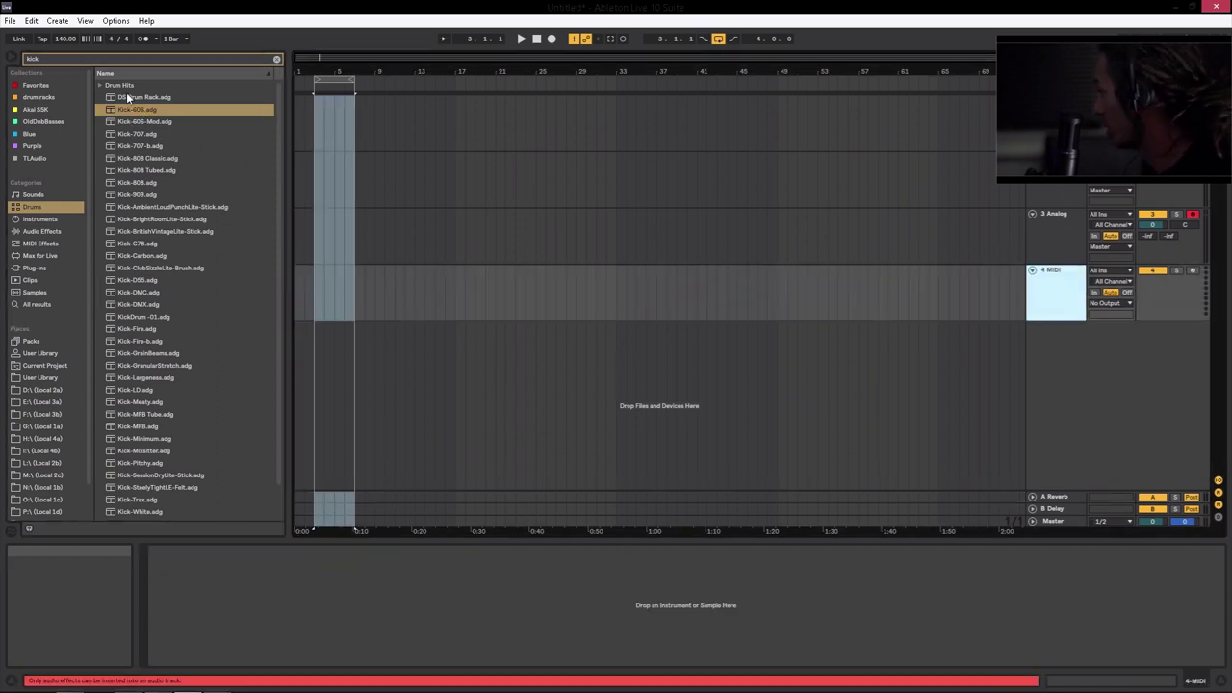
drag(139, 107, 781, 375)
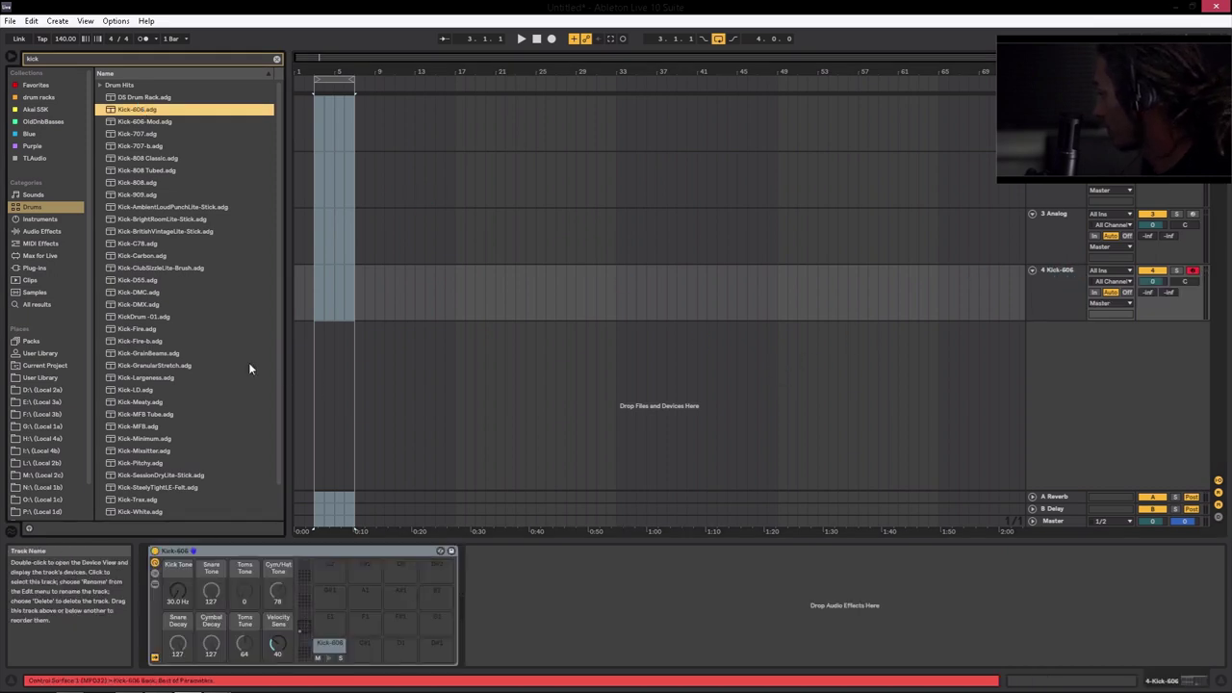
drag(324, 295, 344, 296)
Insert an empty MIDI clip in the marked range, enlarge the note editor and audition C1.
right_click(343, 274)
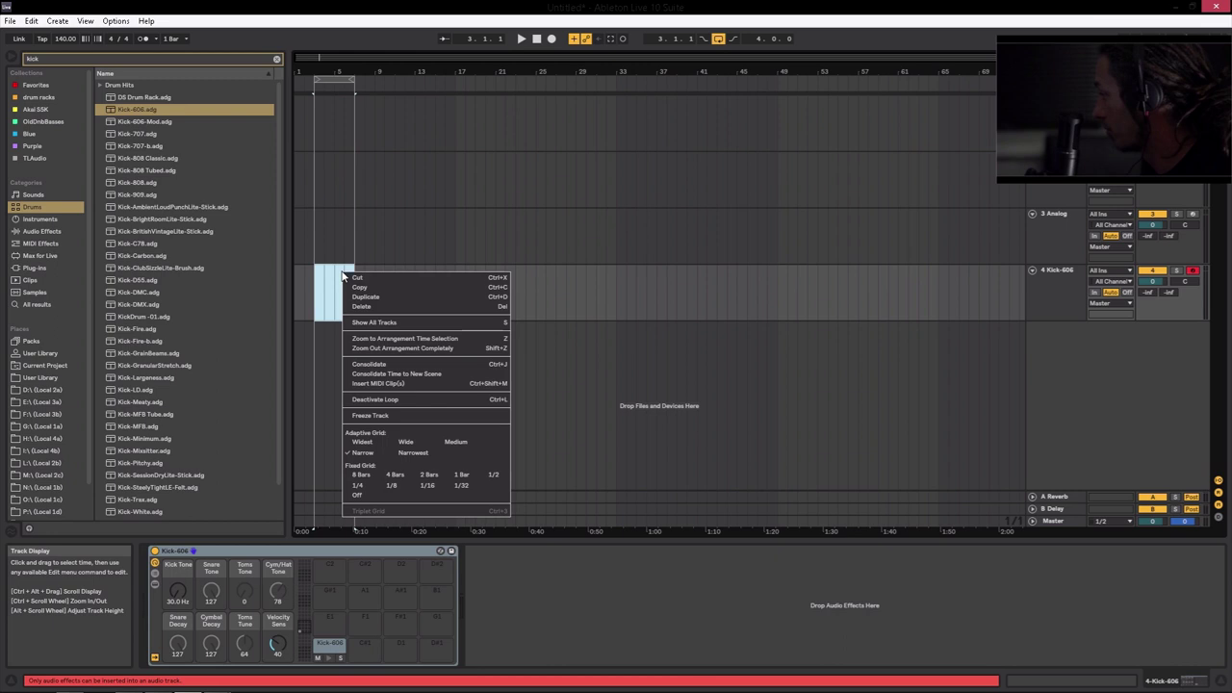
click(408, 383)
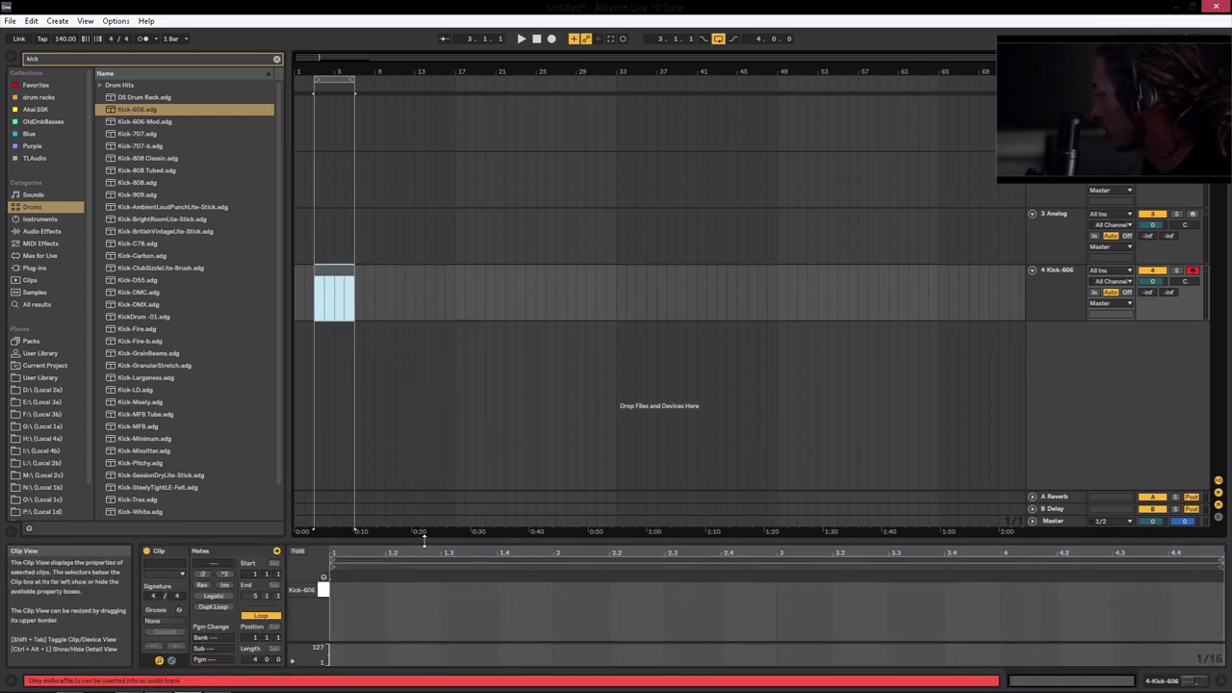
drag(424, 541, 418, 462)
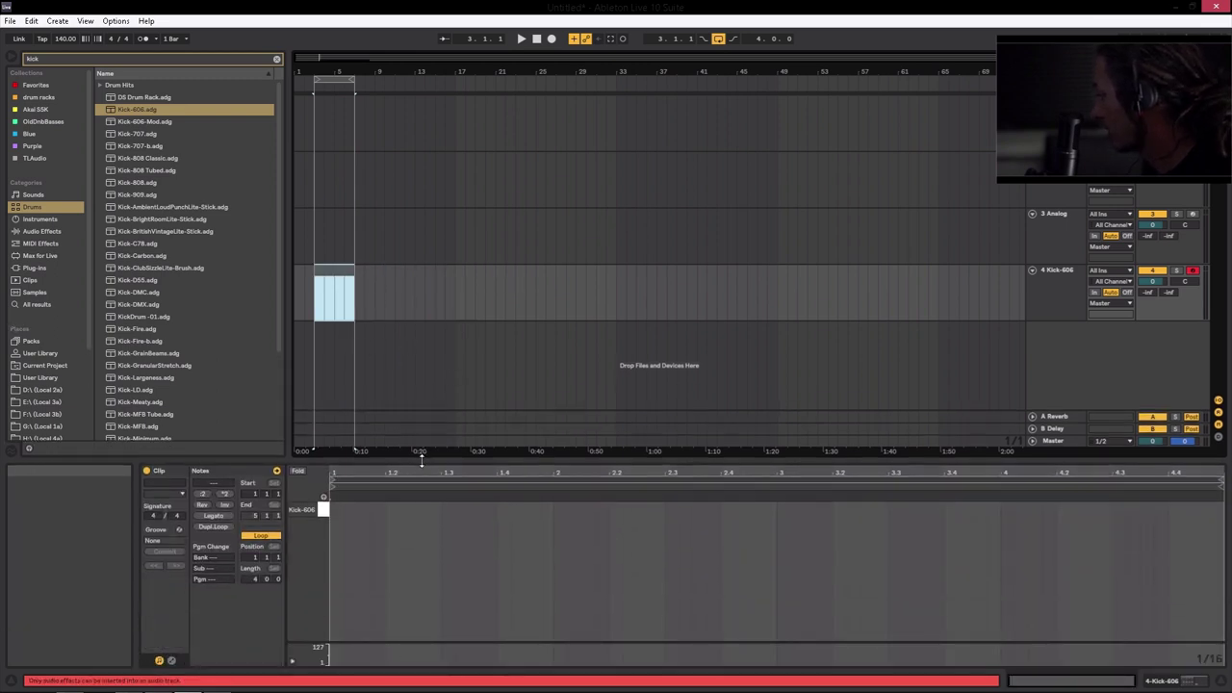
click(323, 514)
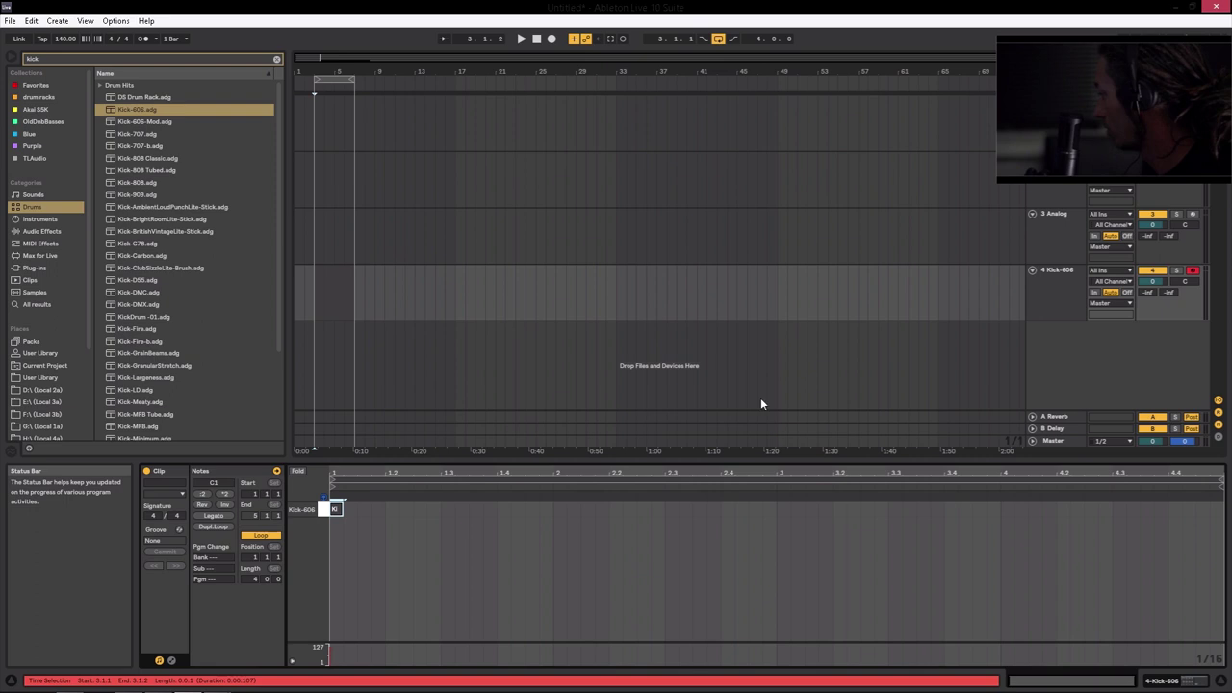
Show the Kick-606 Drum Rack and select its C1 kick pad.
click(1054, 272)
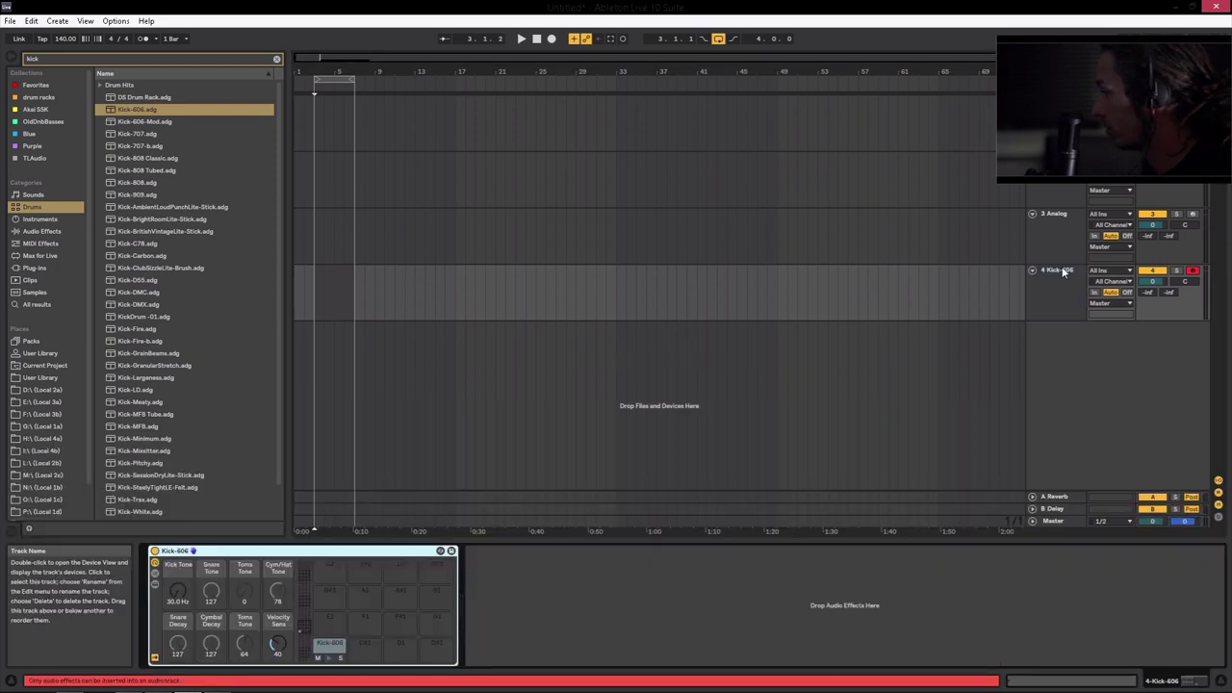
click(327, 658)
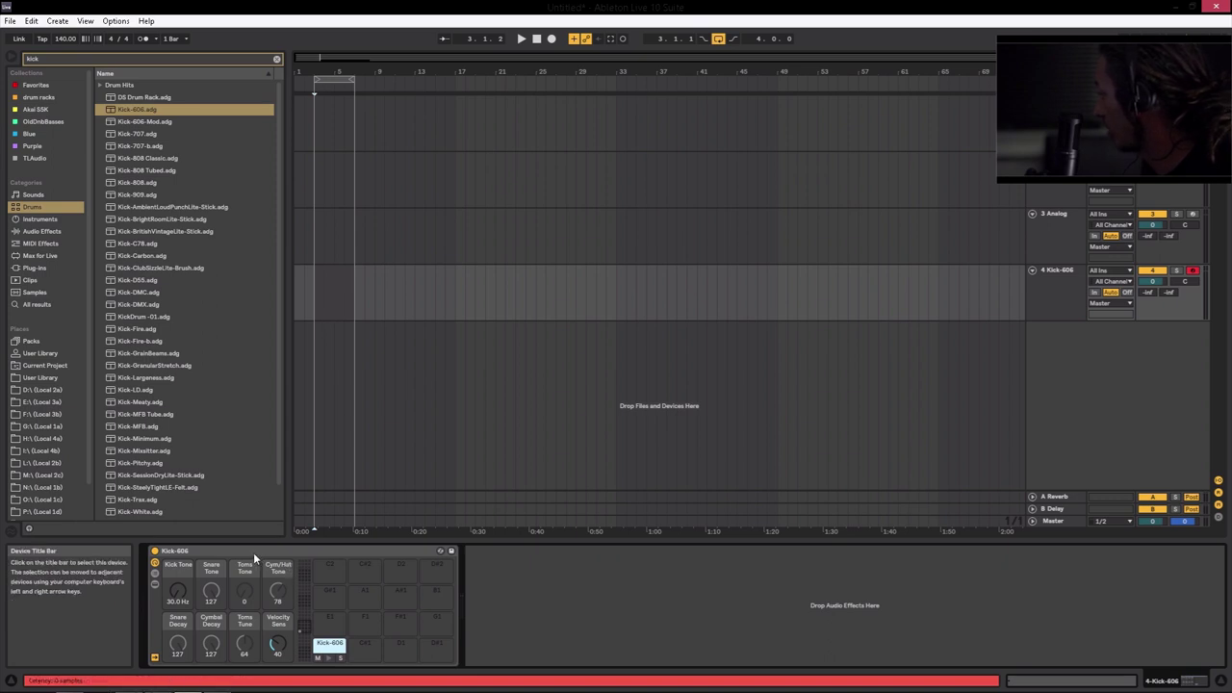
click(322, 645)
Replace the C1 pad's kick with the 93_Kick-1.aif sample from the kick samples and audition it.
key(Delete)
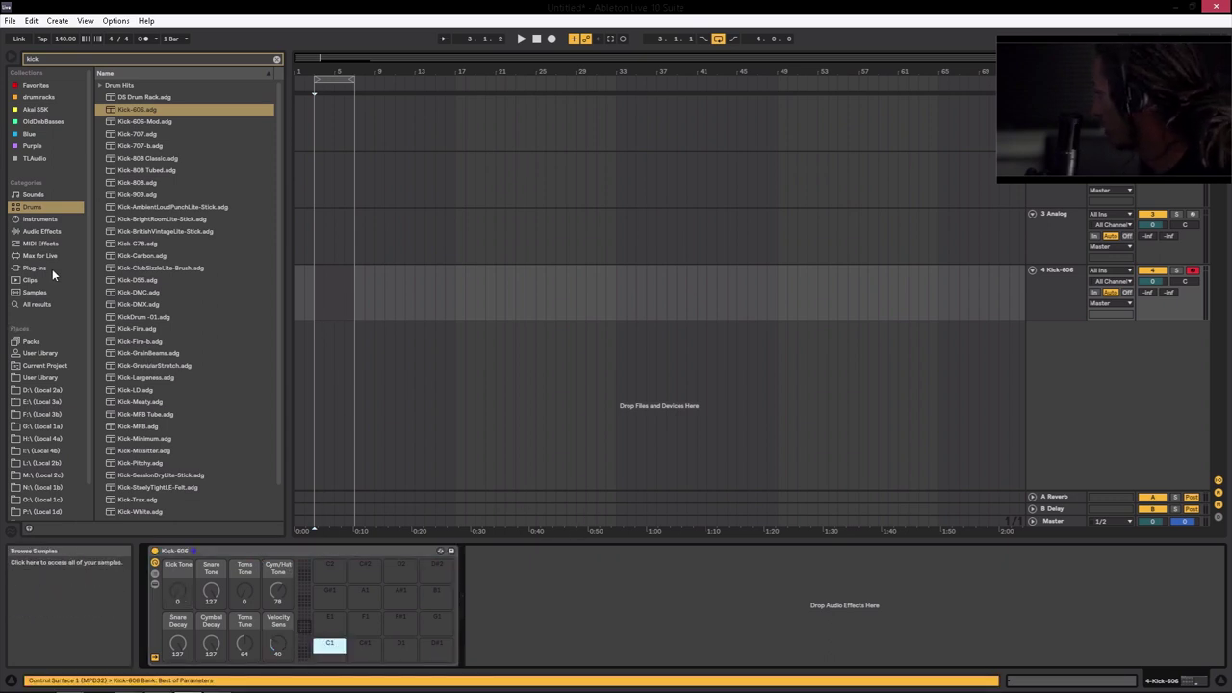
click(34, 292)
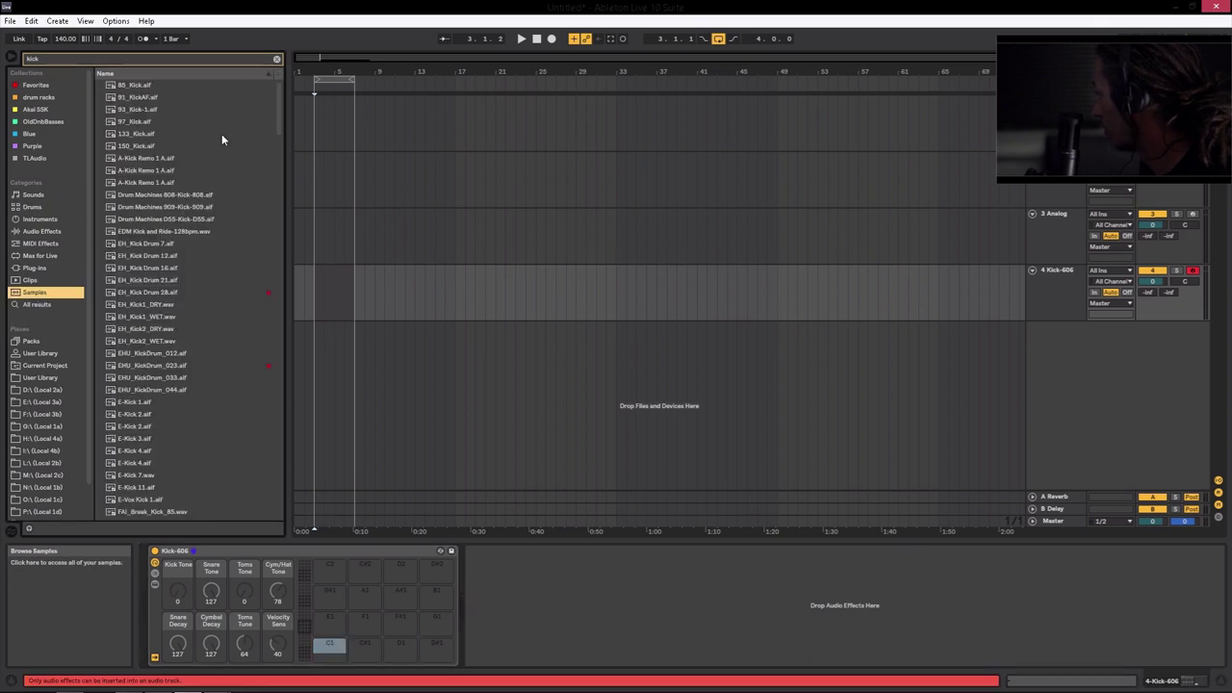
click(140, 110)
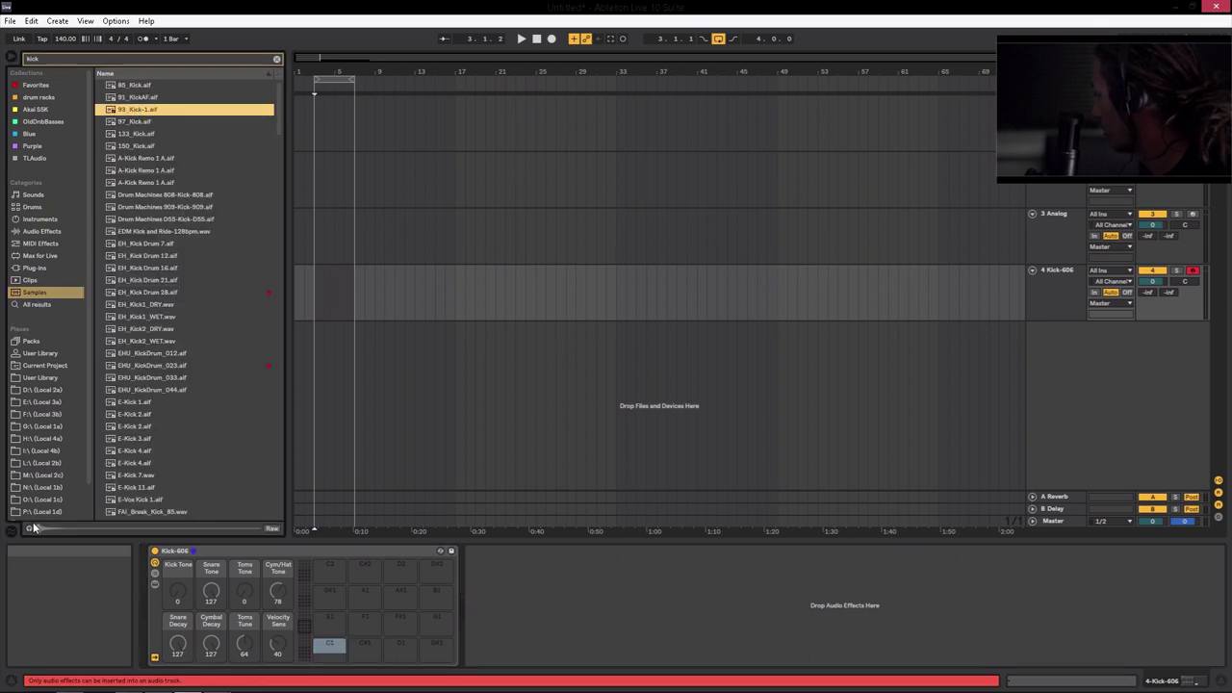
drag(134, 109, 335, 653)
click(338, 645)
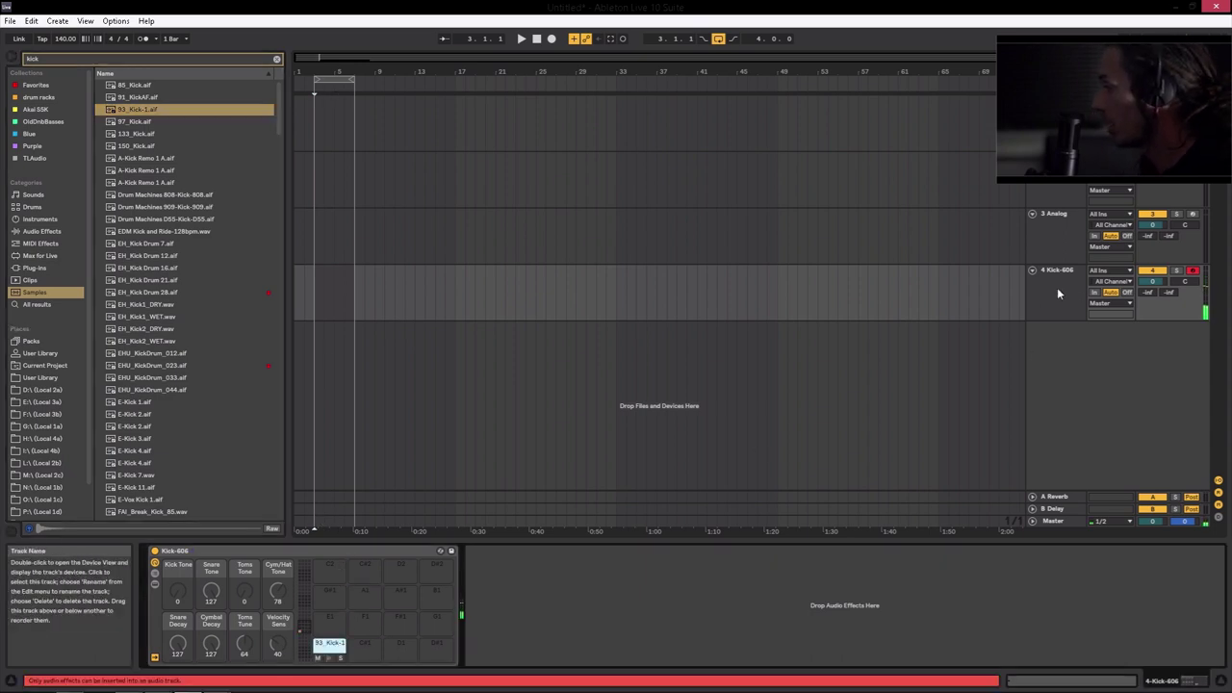
Insert a MIDI clip on Kick-606, draw a bar of C1 kick notes and duplicate it to two bars.
key(ctrl+shift+m)
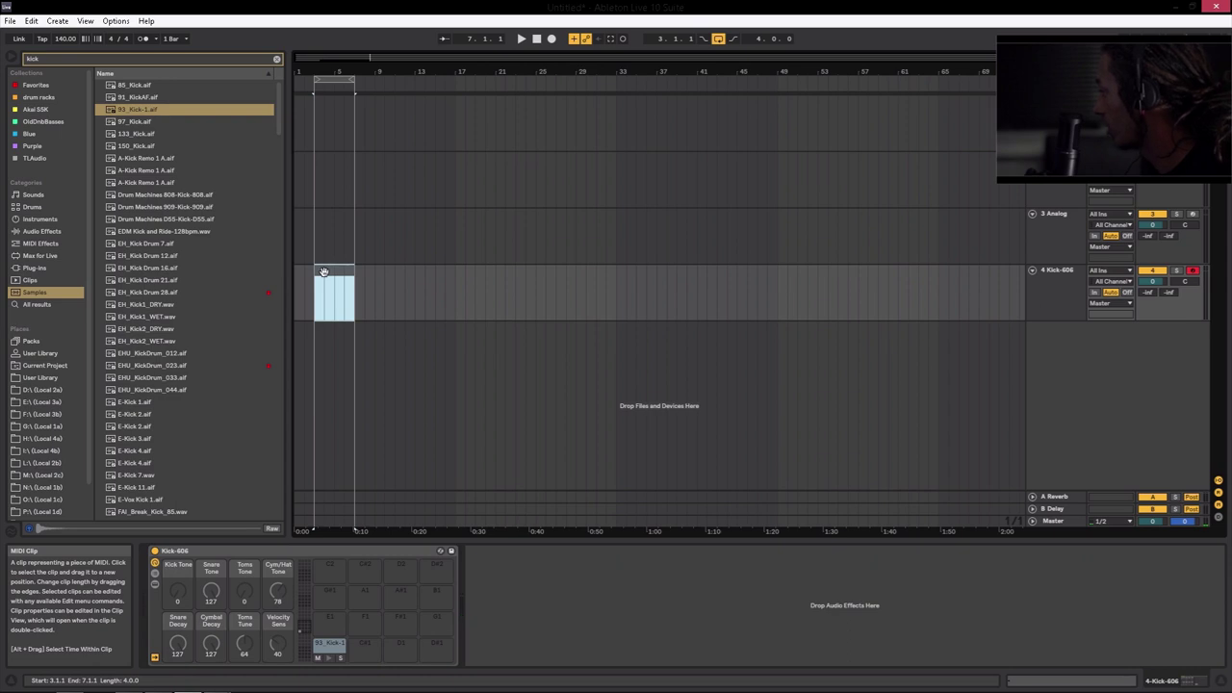
double_click(325, 273)
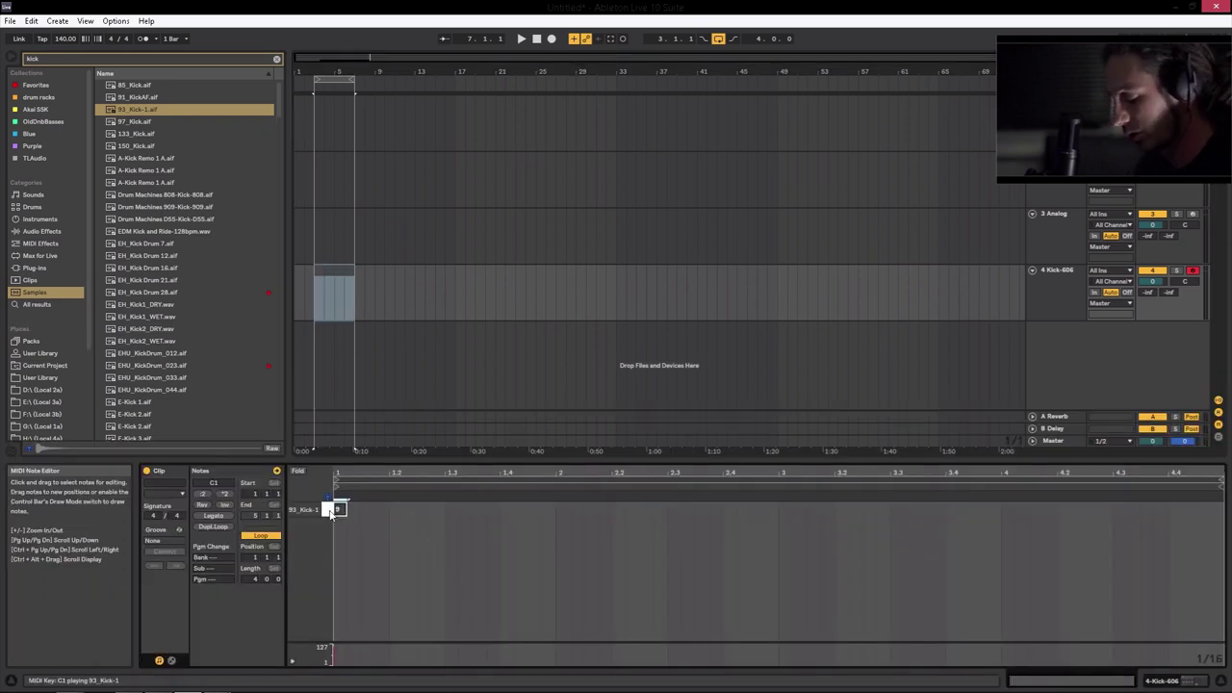
double_click(435, 509)
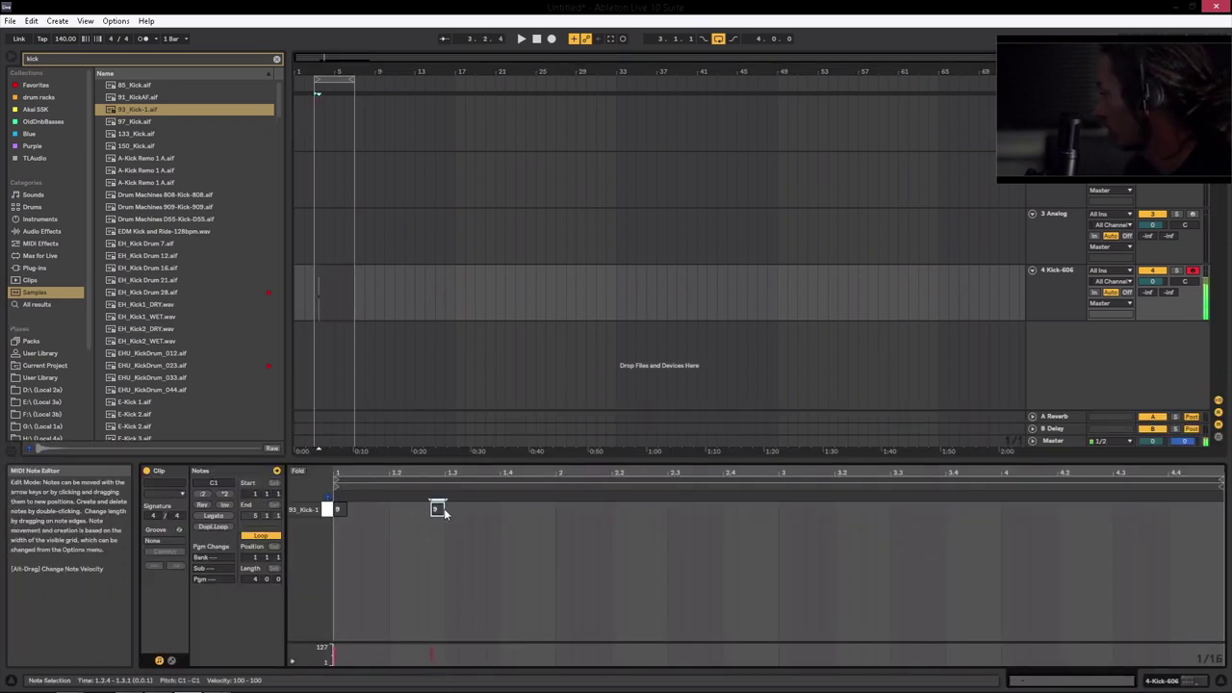
double_click(507, 509)
drag(507, 509, 699, 520)
double_click(507, 509)
double_click(617, 509)
double_click(664, 509)
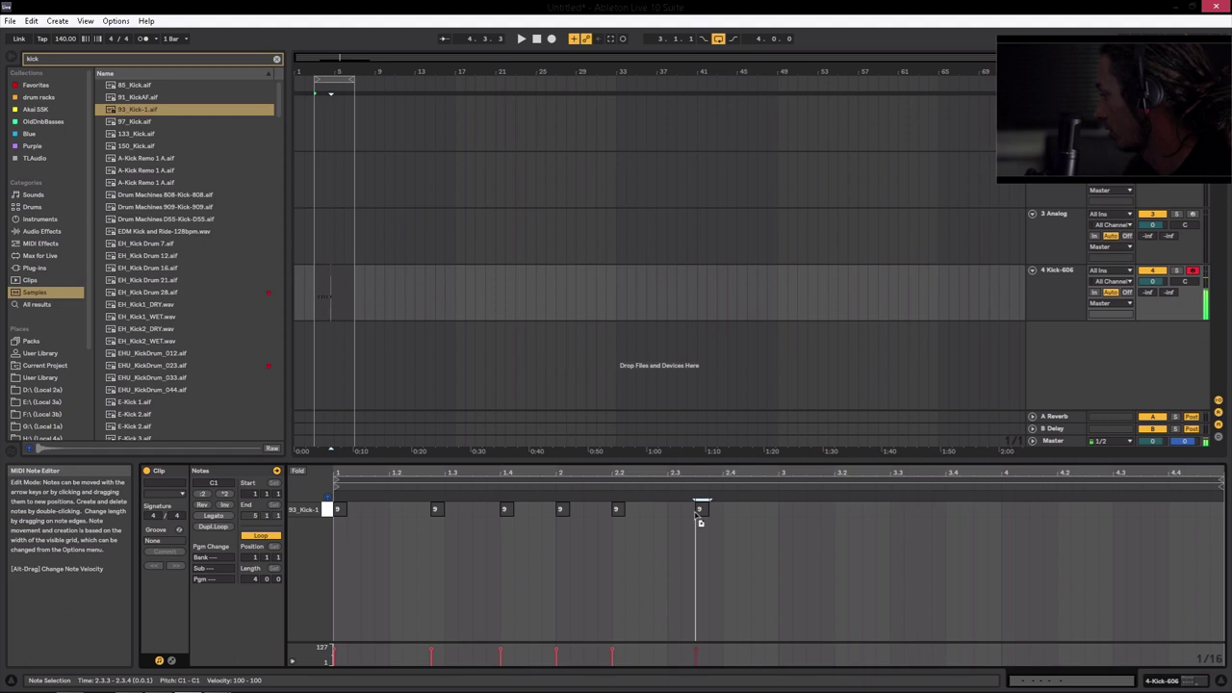
drag(778, 503, 345, 530)
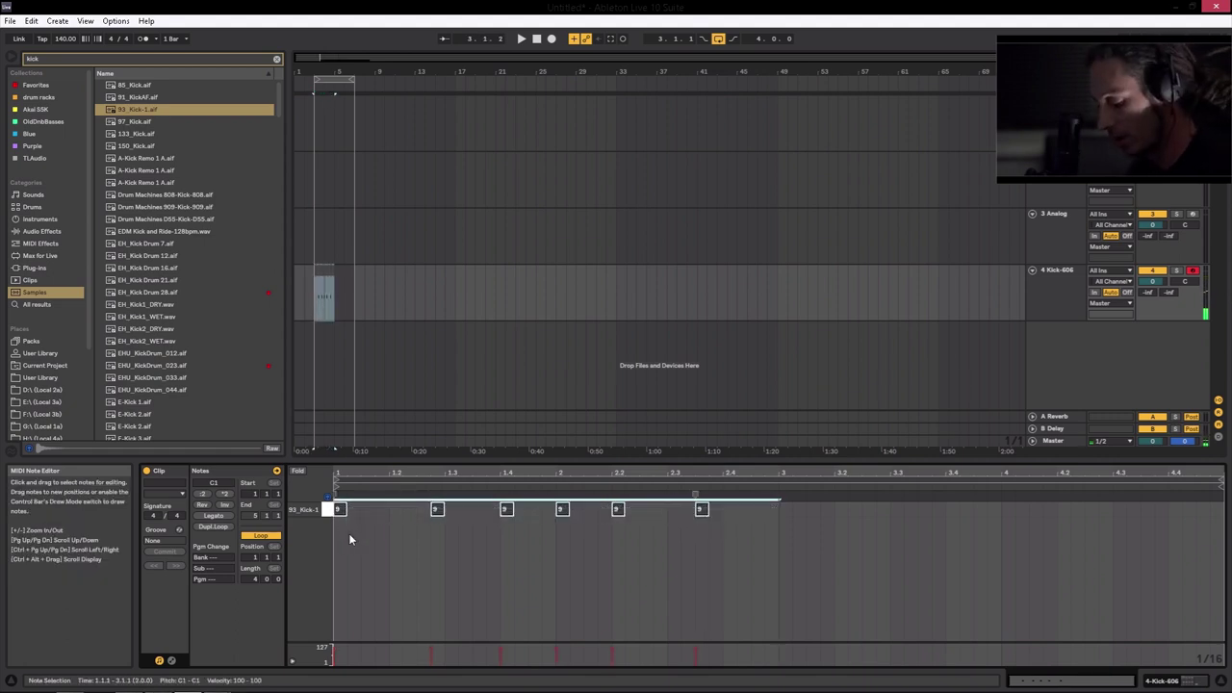
key(ctrl+d)
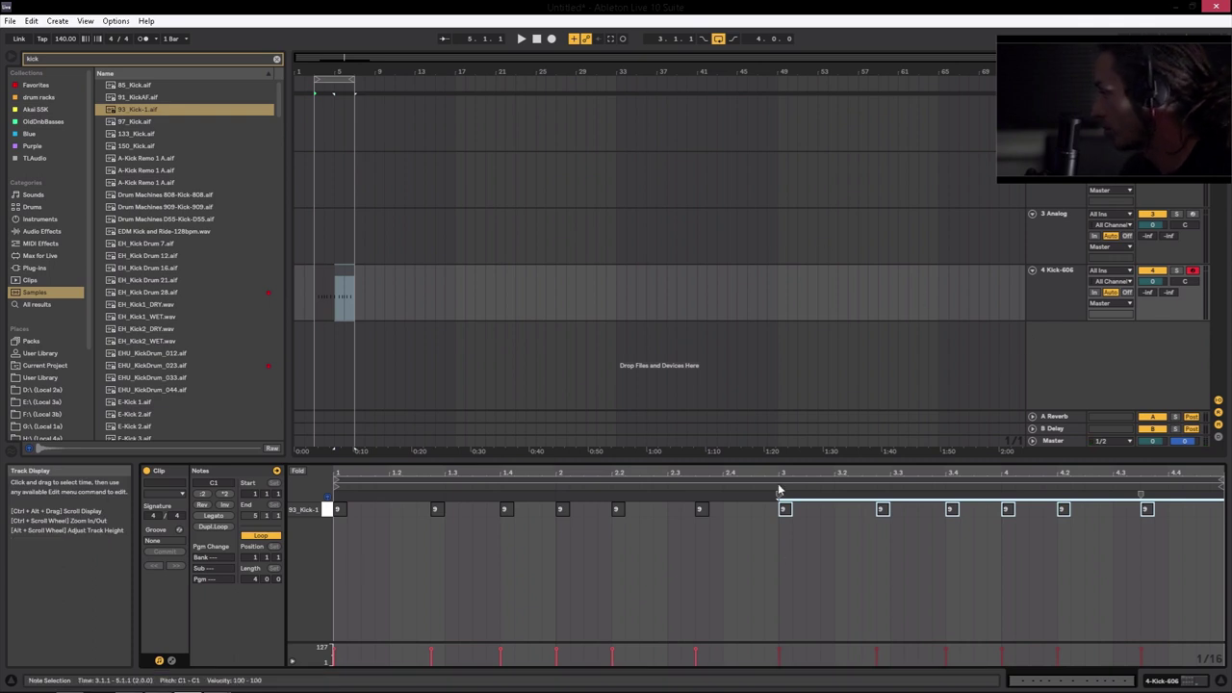
Select the Analog track and switch to the Session mixer.
click(1055, 273)
click(1059, 216)
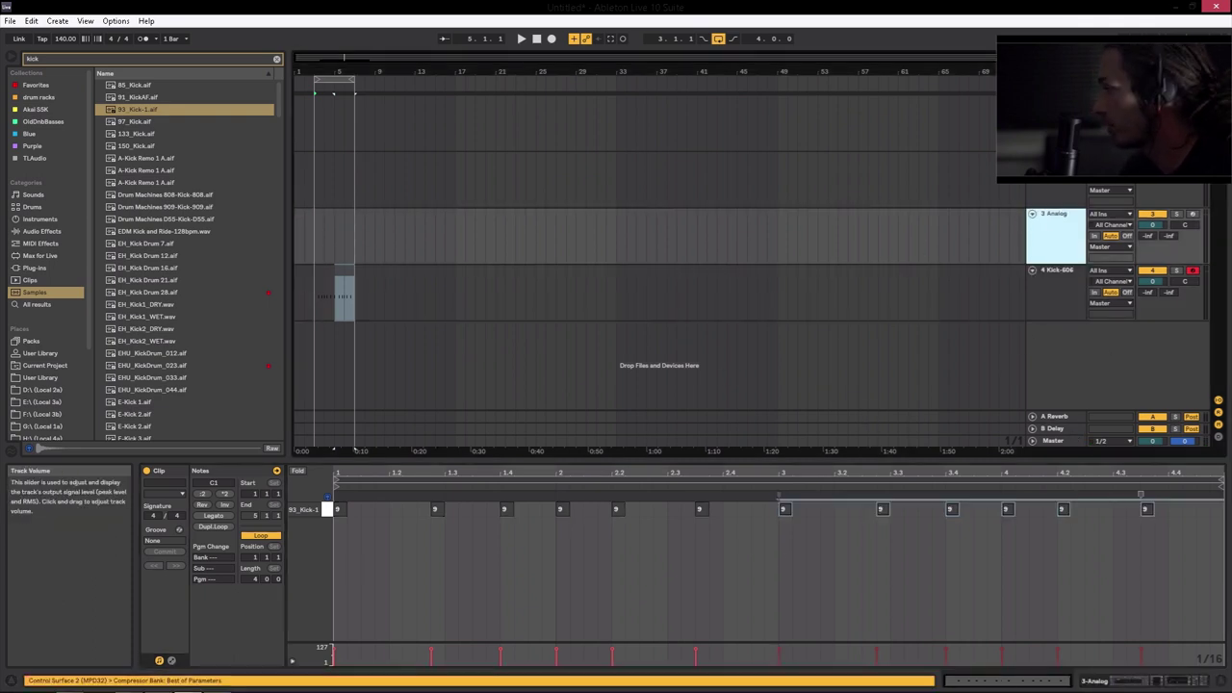
key(Tab)
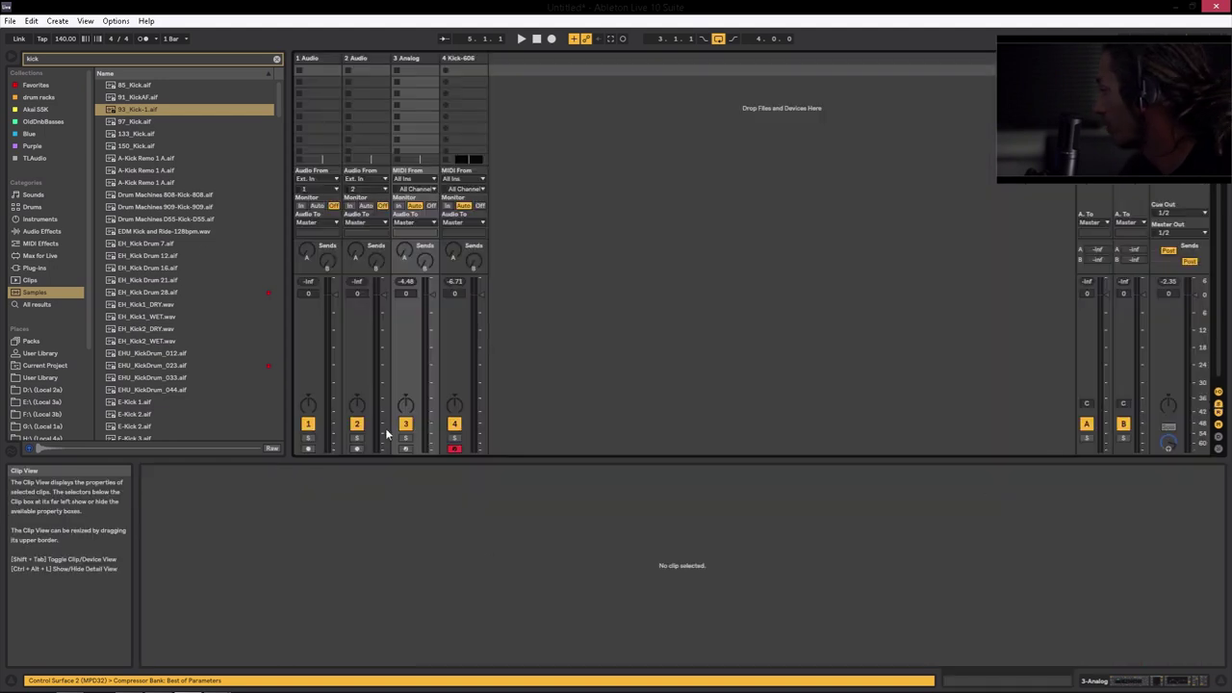
Add a Compressor from Audio Effects right after the Analog synth.
click(42, 231)
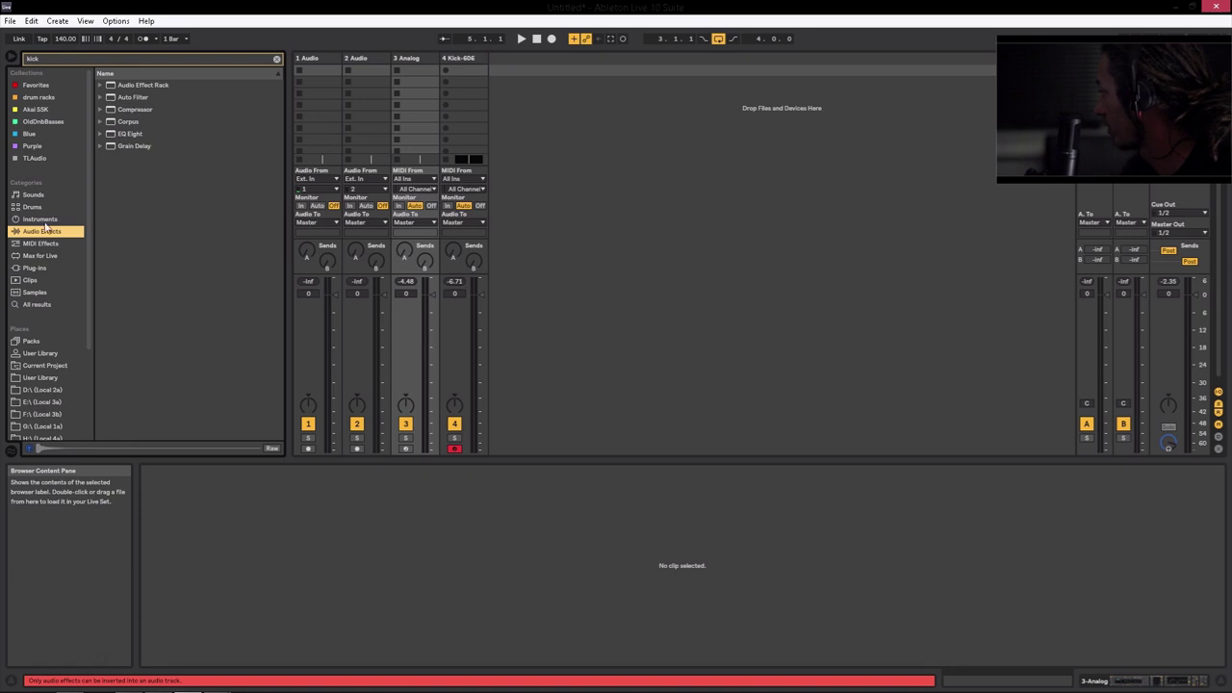
click(277, 58)
click(130, 134)
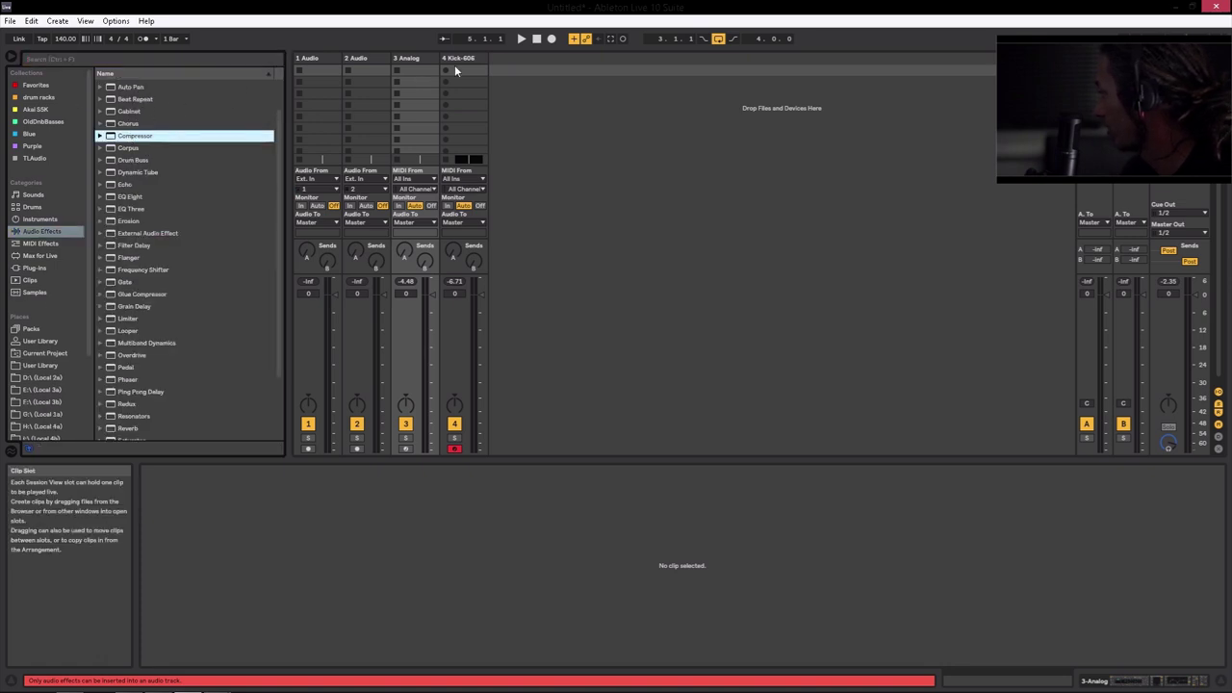
click(409, 59)
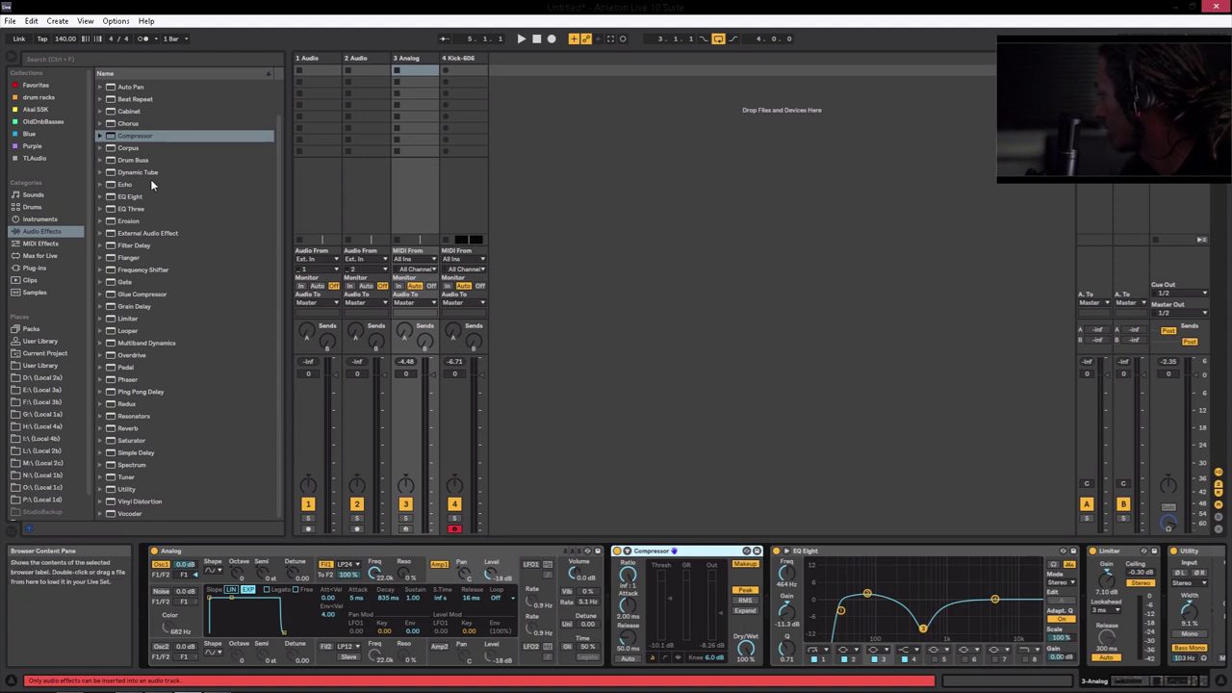
drag(135, 138, 610, 608)
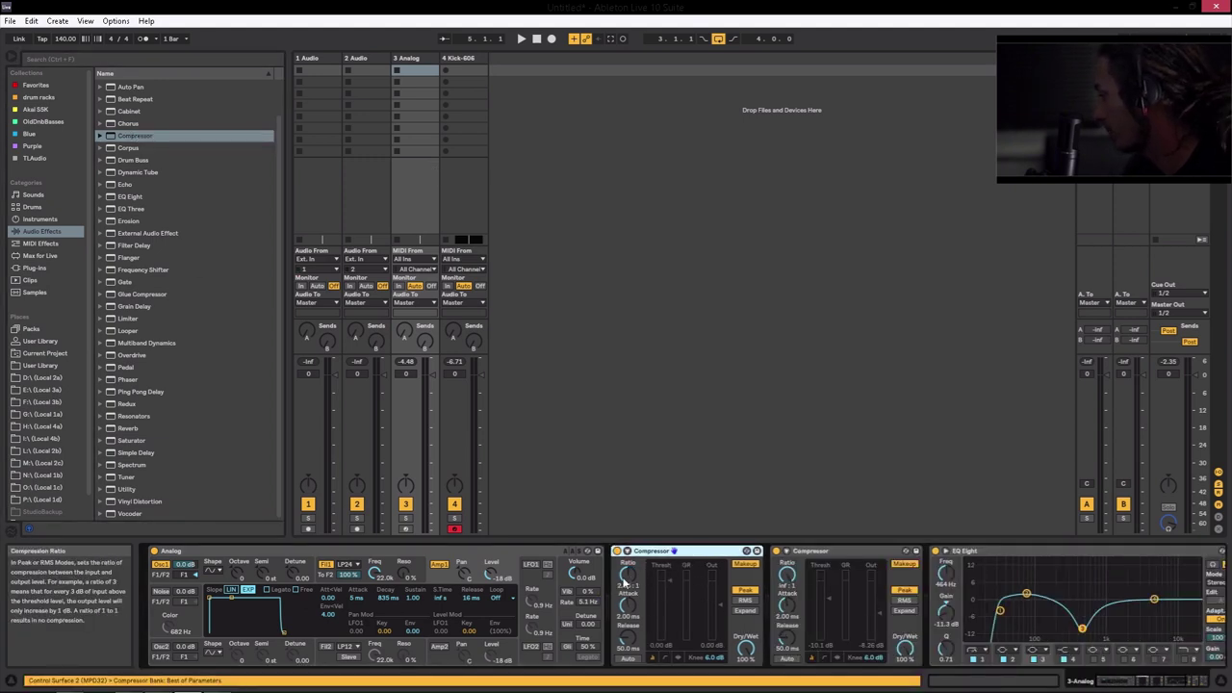
Set the Compressor's sidechain Audio From source to 4-Kick-606.
click(627, 551)
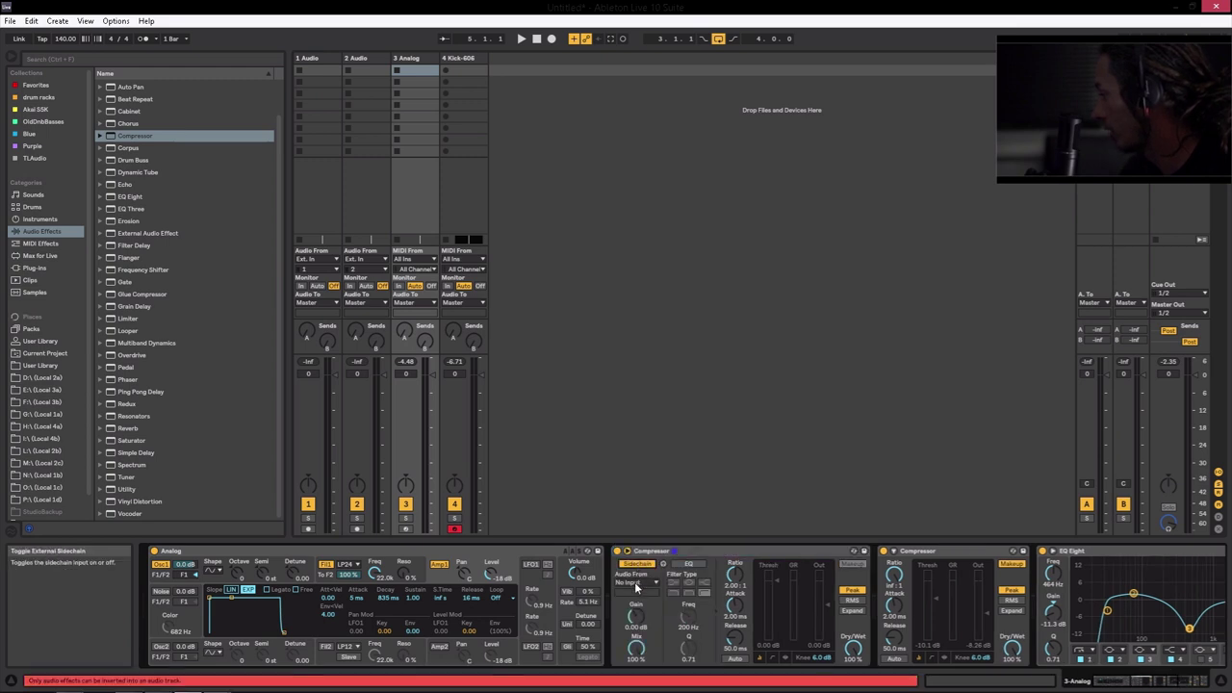
click(637, 584)
click(624, 616)
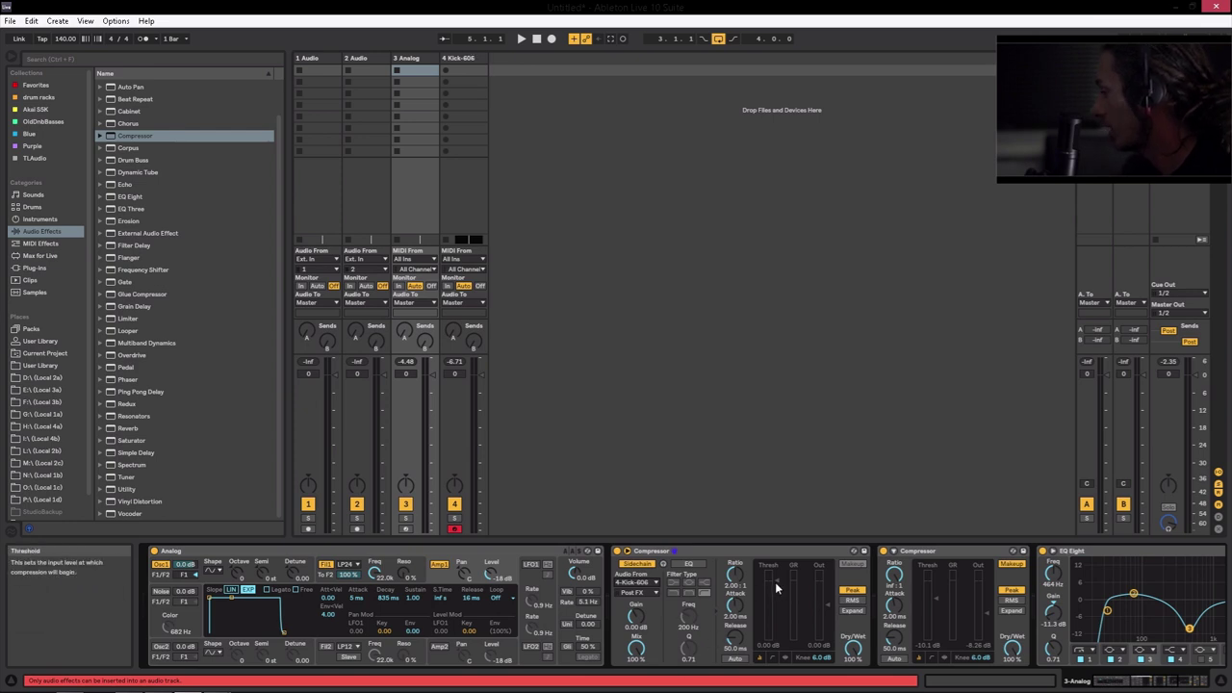
Play the set, arm the Analog track and lower the Compressor threshold to about -45 dB.
mouse_move(774, 581)
mouse_down()
mouse_move(775, 604)
mouse_move(746, 568)
mouse_up()
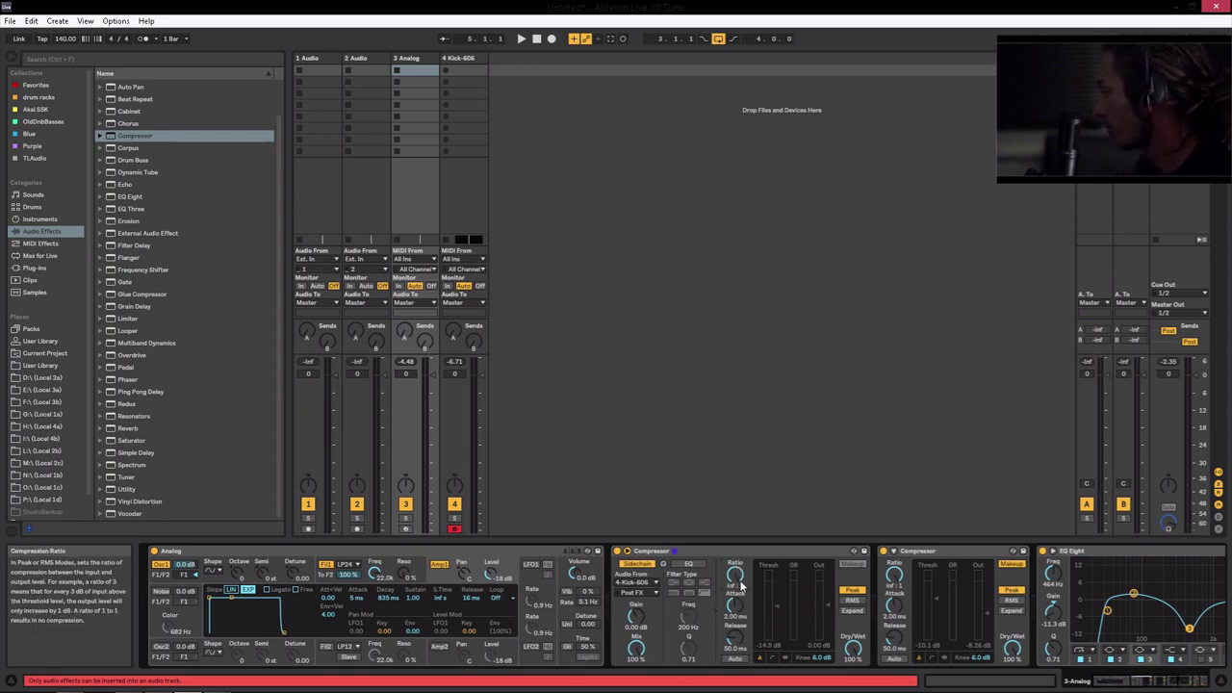
key(space)
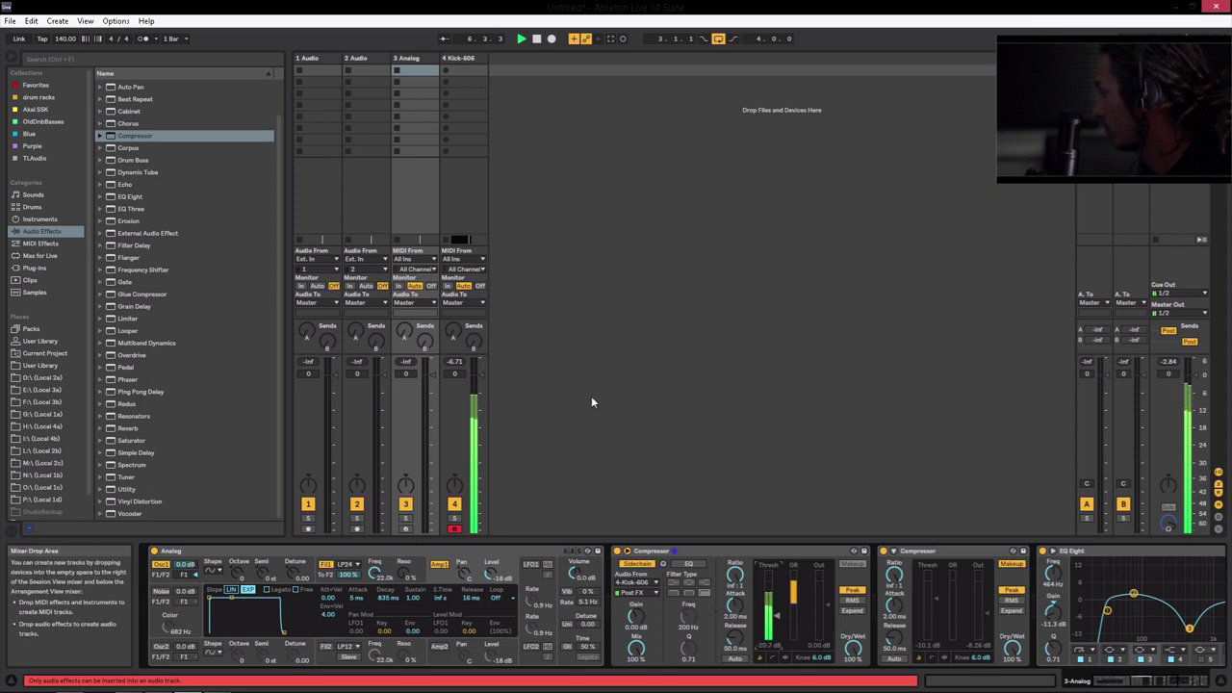
click(426, 63)
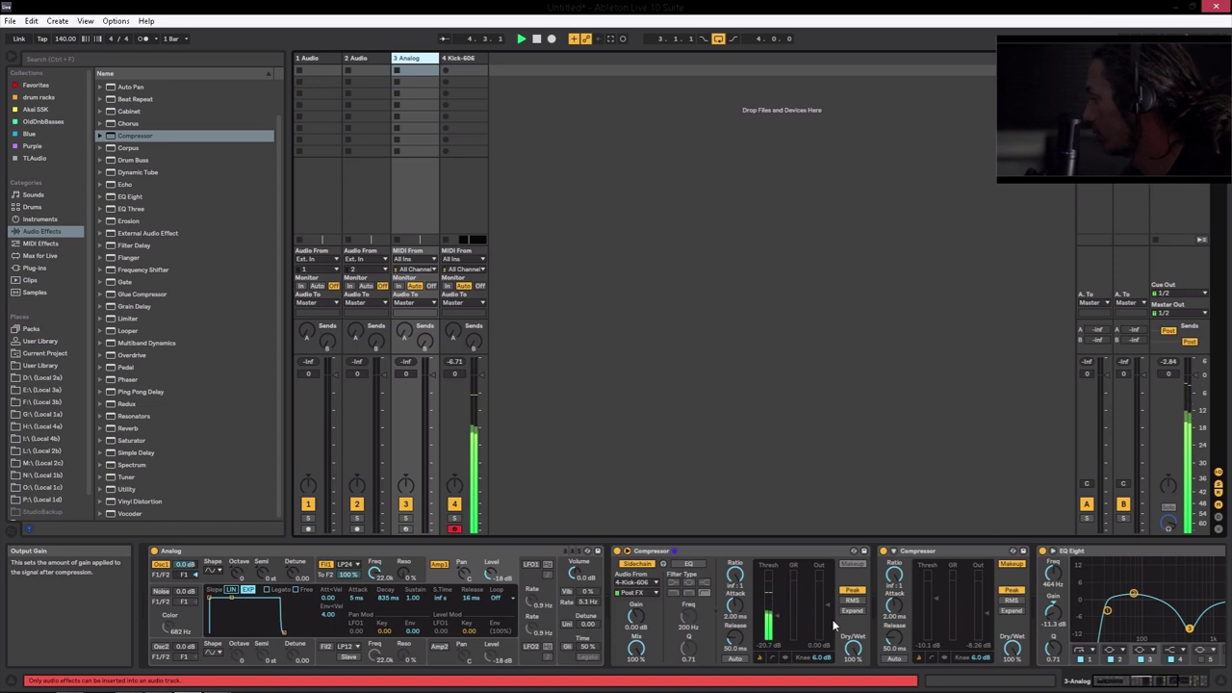
click(405, 529)
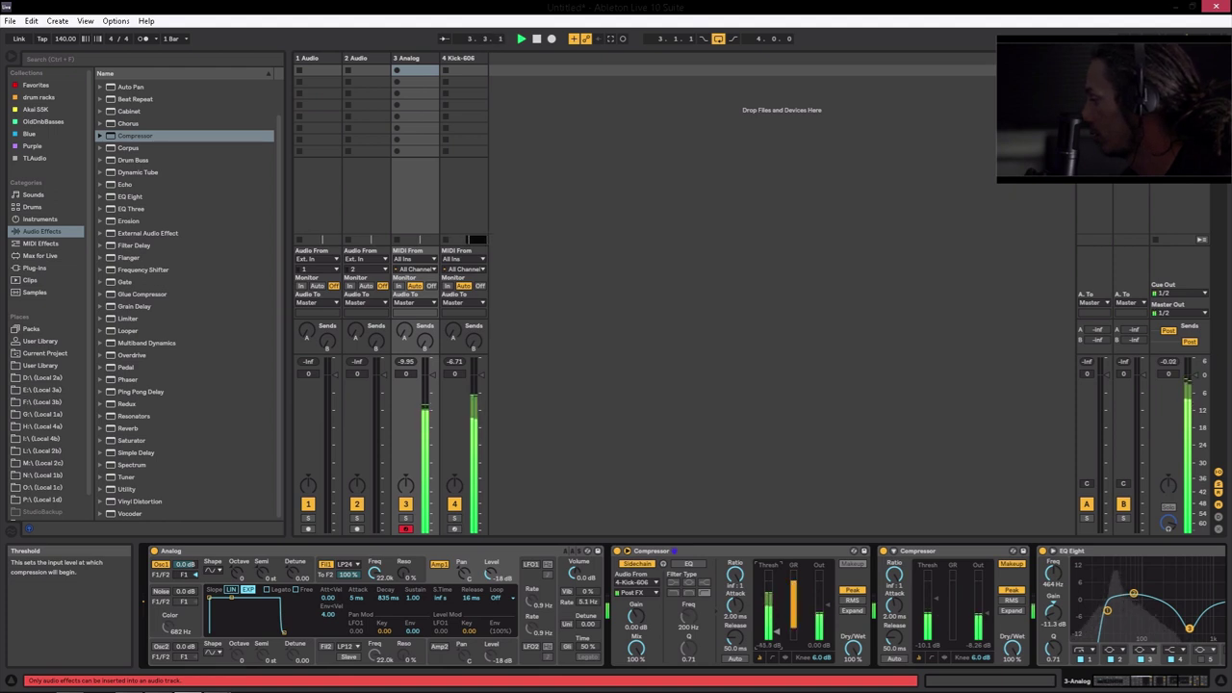
drag(777, 627, 775, 641)
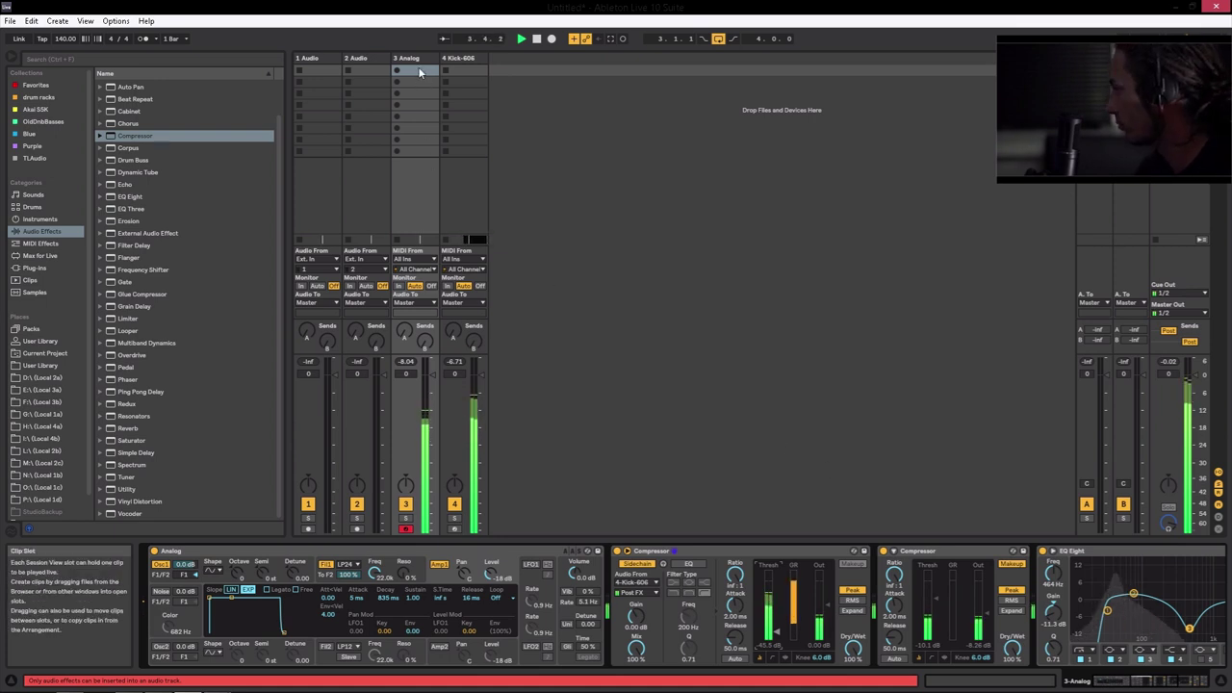
Stop playback in Arrangement View and show the 3 Analog track's device chain.
click(470, 59)
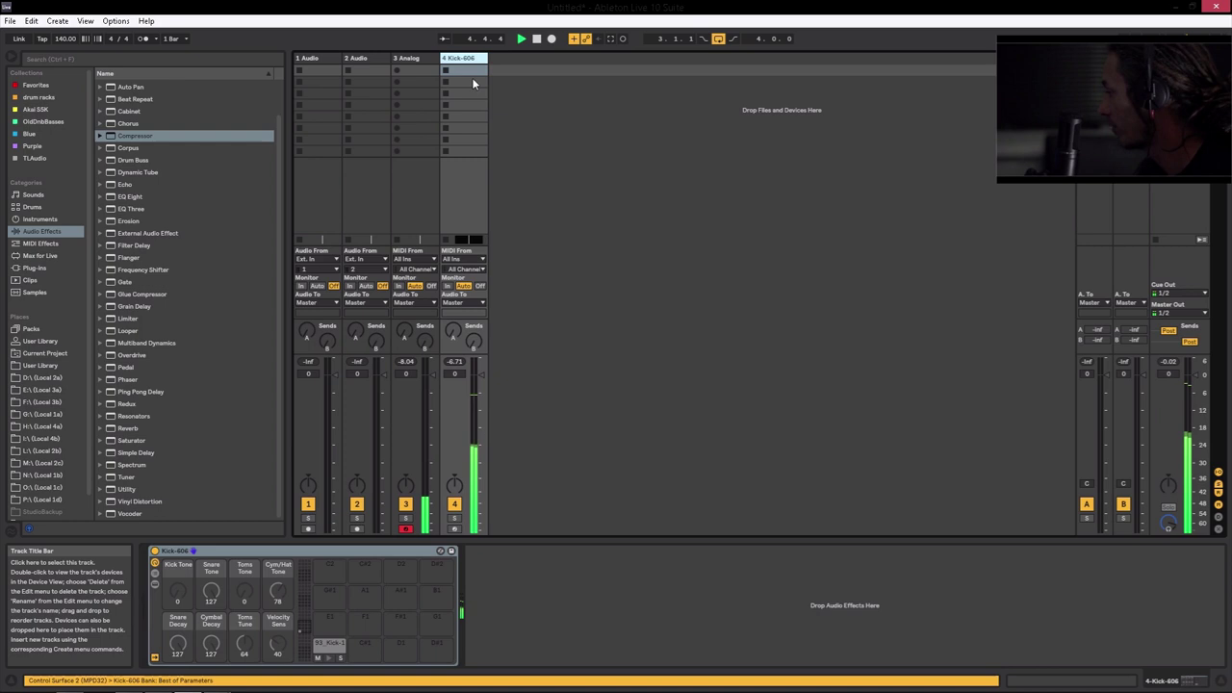
key(Tab)
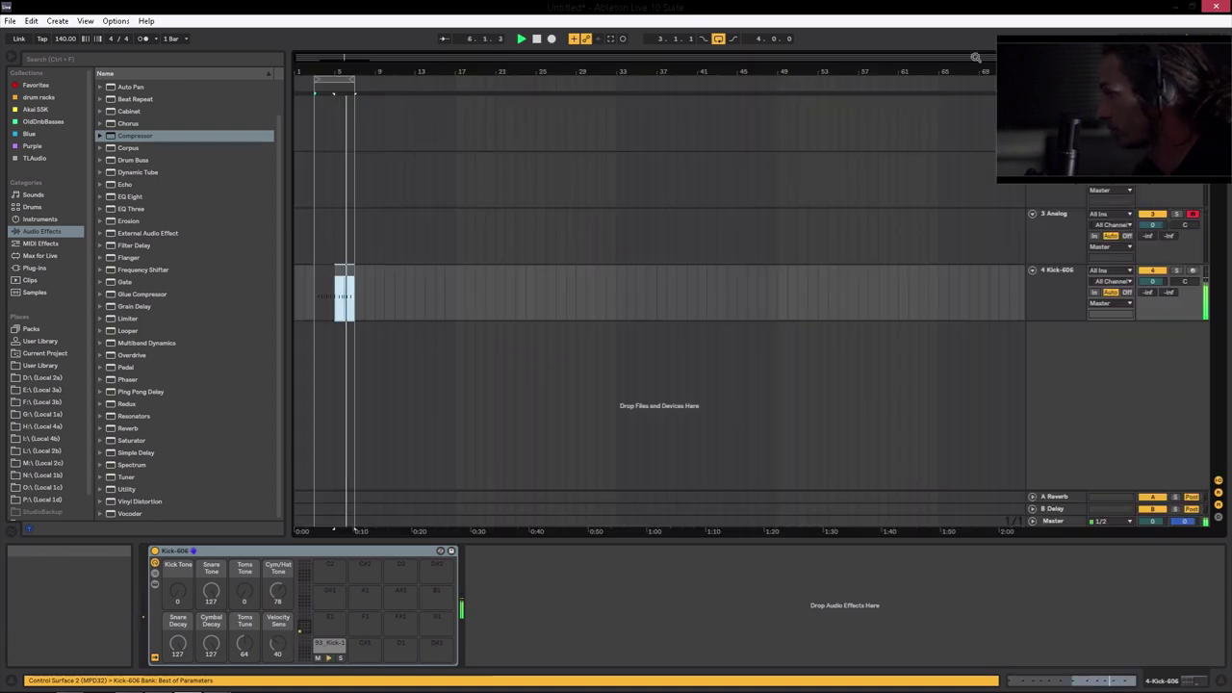
click(536, 38)
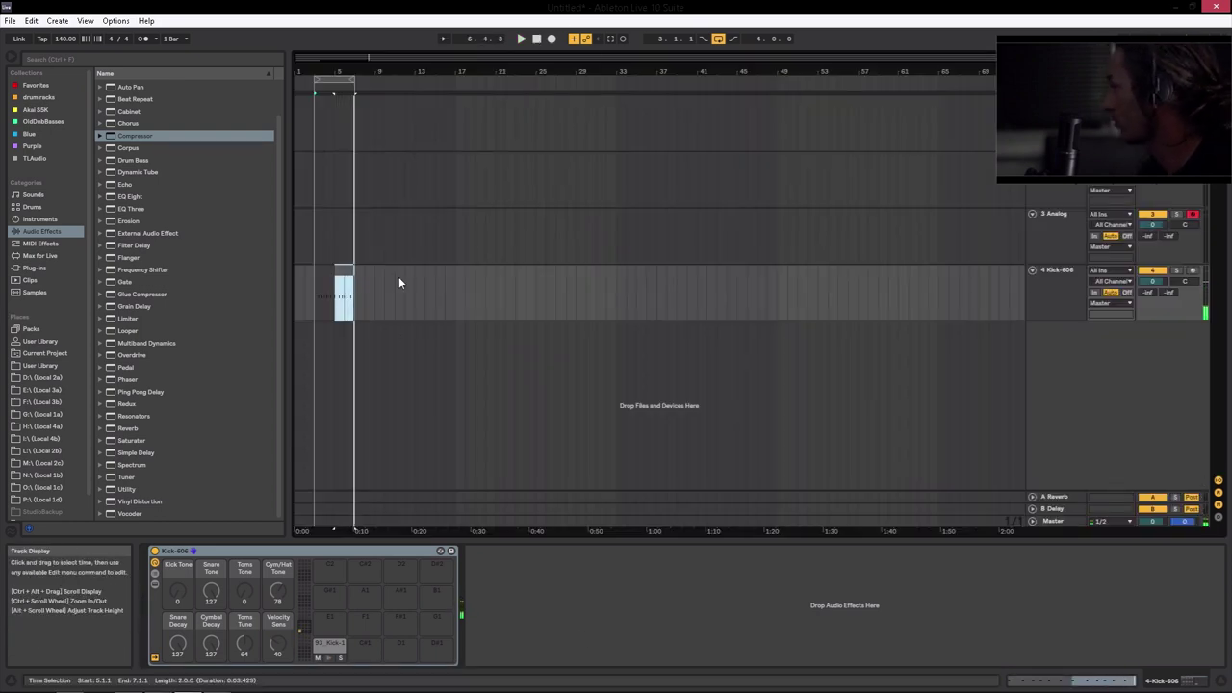
click(337, 273)
click(1058, 215)
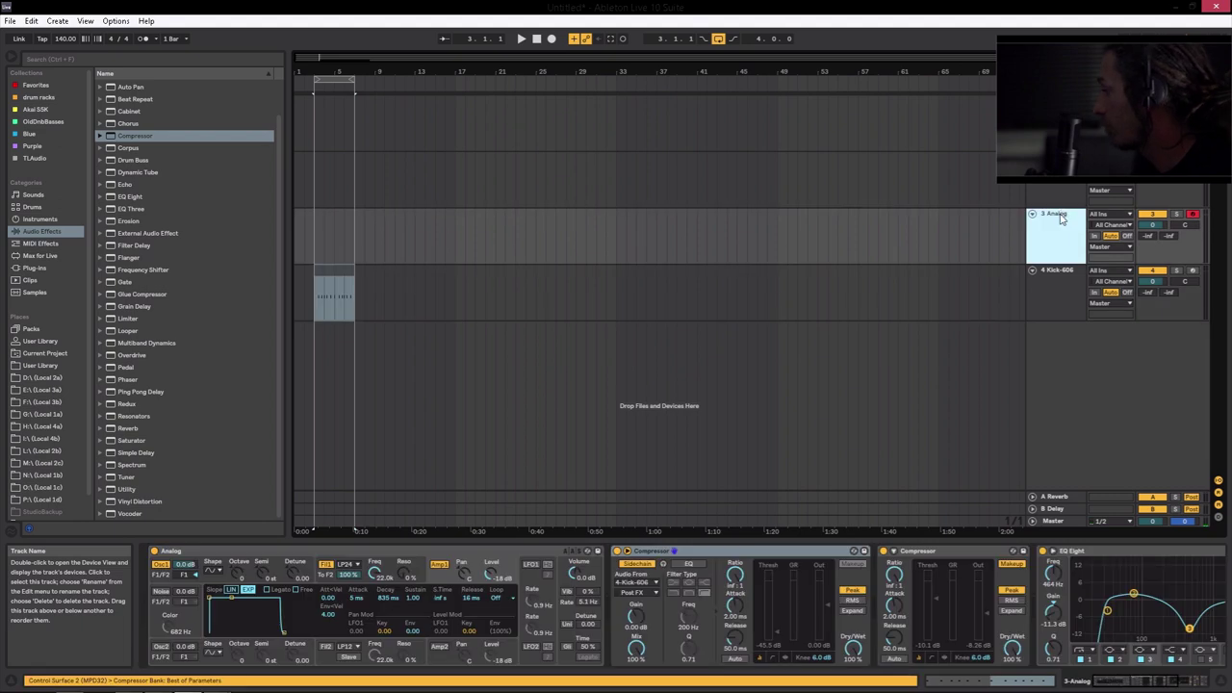